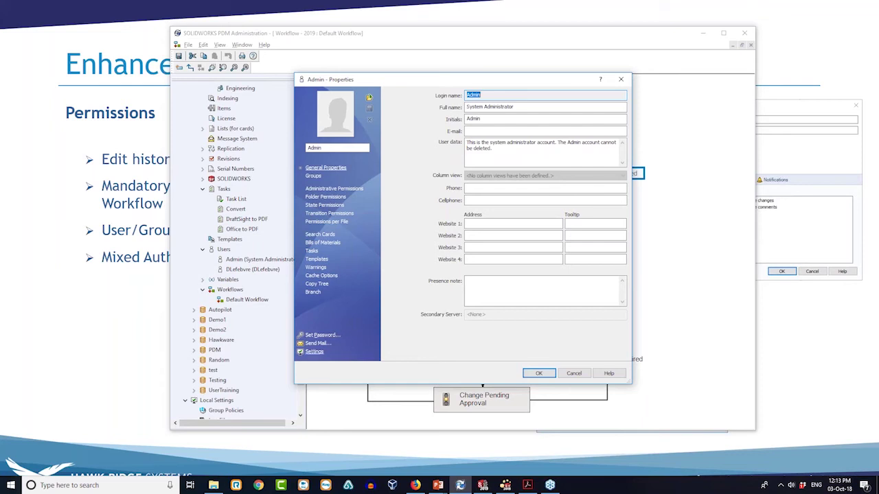
Review the Reference Dialog options in the Admin user's settings, including those governing state changes, and close without changes.
click(314, 352)
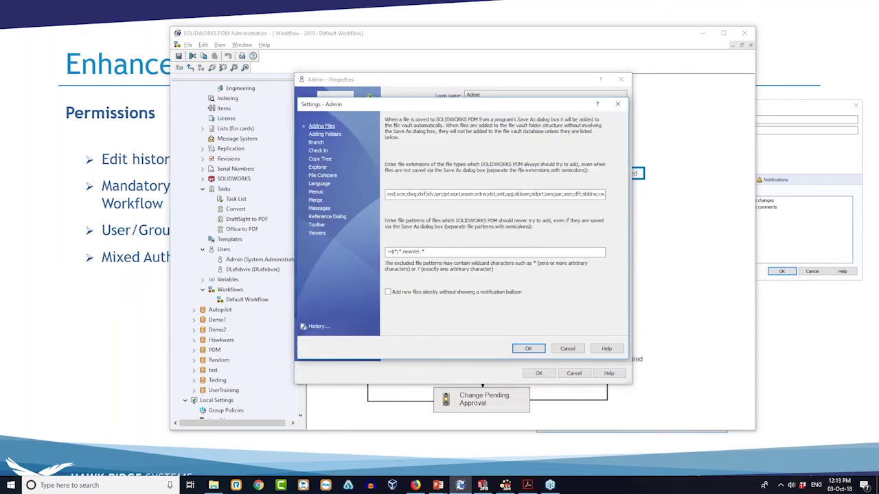
click(323, 218)
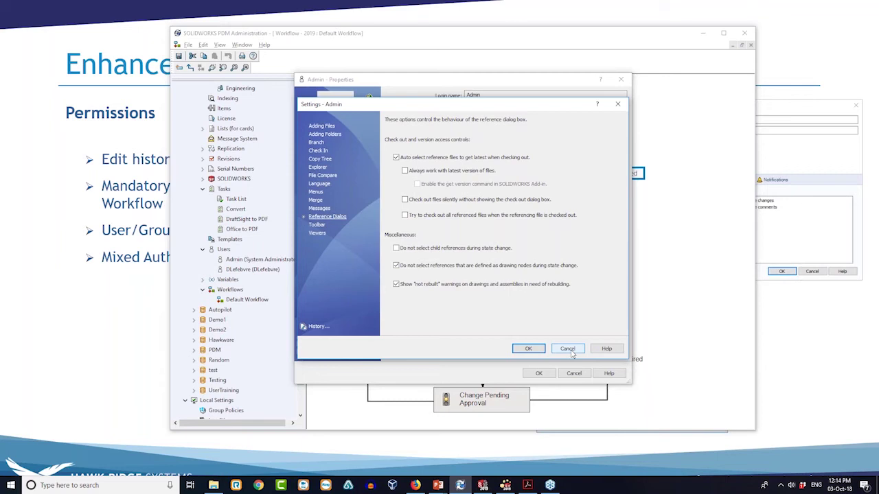
click(568, 348)
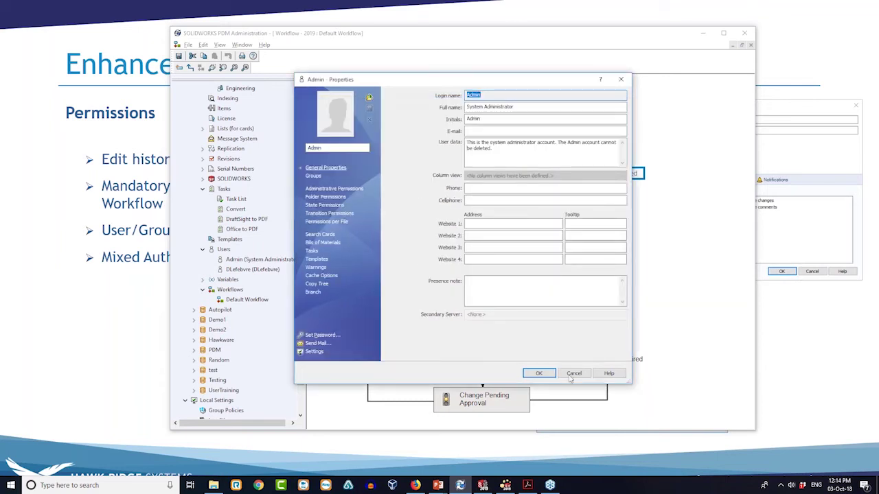
key(Escape)
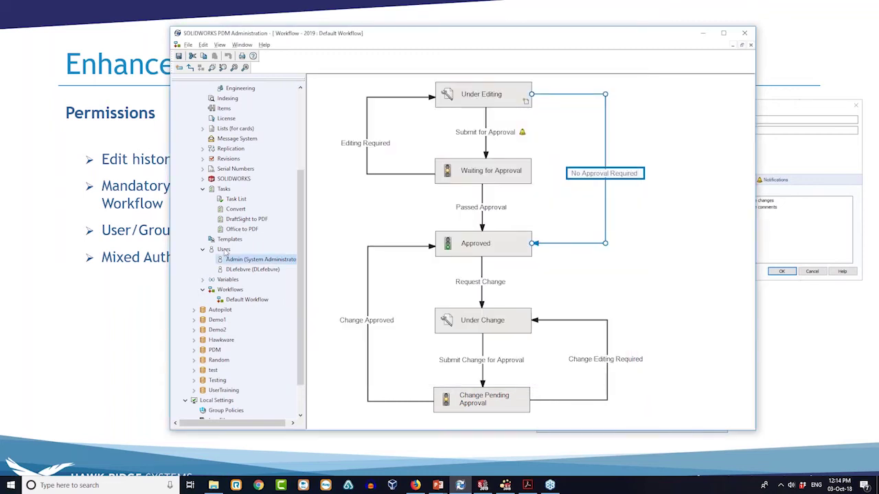
Open the Add Users dialog for the 2019 vault to examine the login types available for new users, and cancel it.
right_click(224, 250)
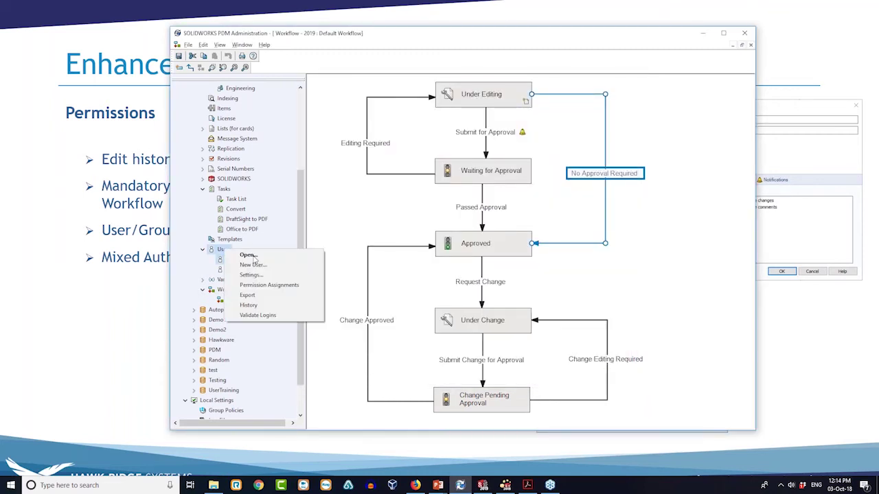
key(Down)
key(Return)
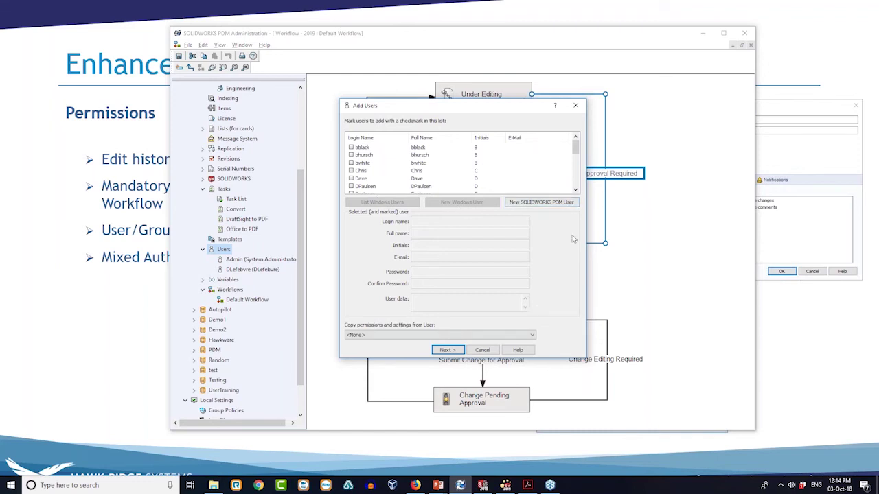
click(482, 350)
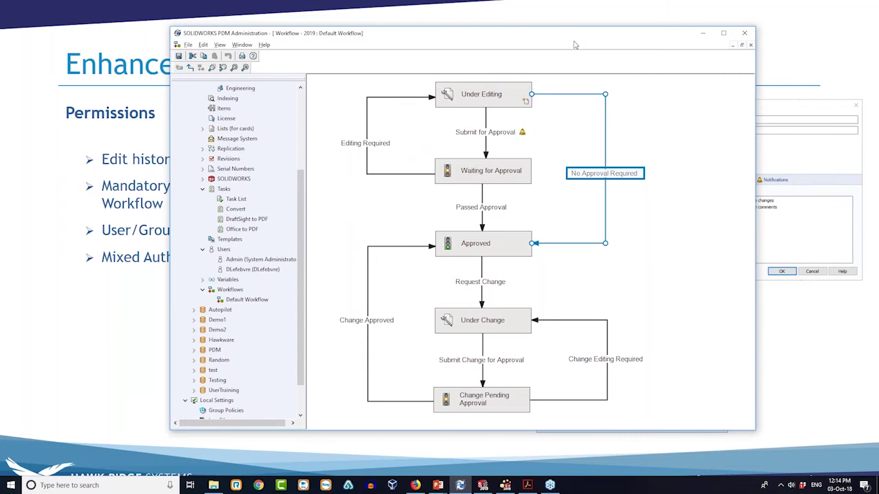
Switch to the 2019 vault in File Explorer and append "done" to the comment on Long Blue Camera's initial transition to 'Under Editing'.
key(alt+Tab)
key(alt+Tab)
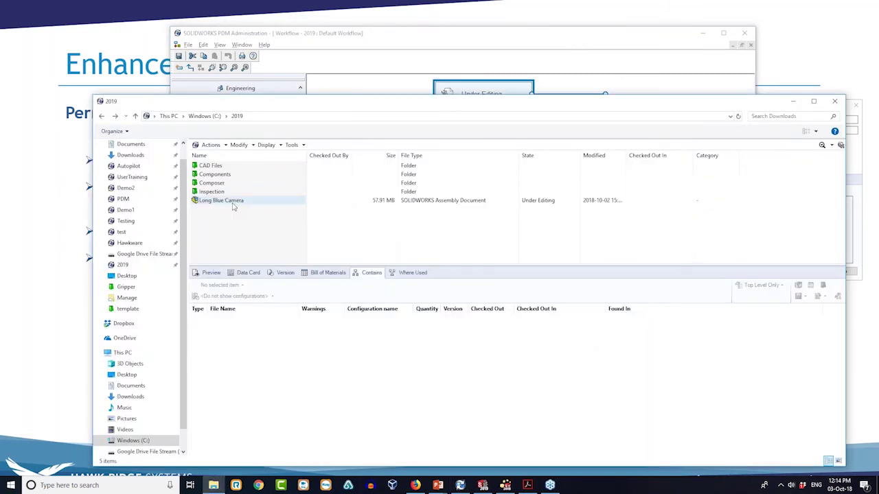
right_click(233, 204)
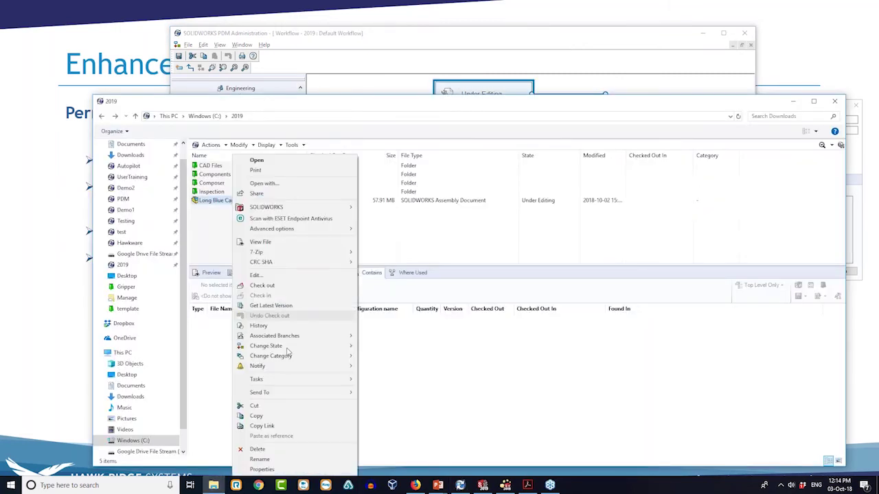
click(283, 325)
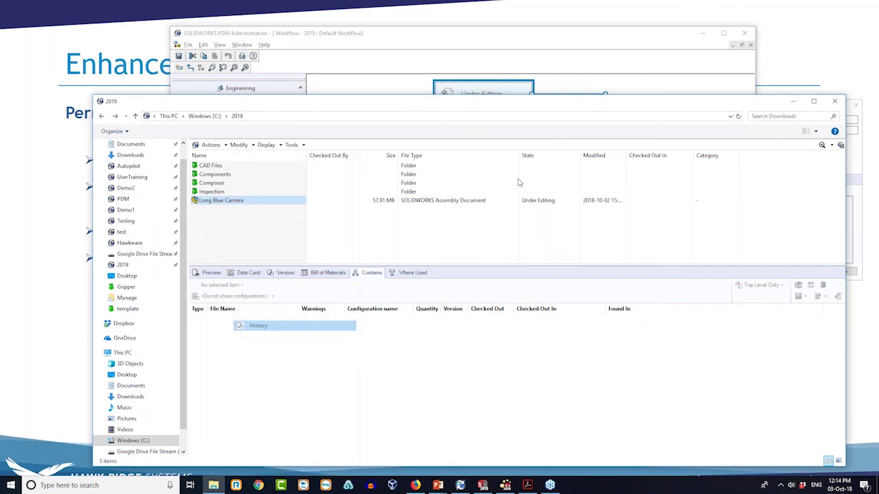
click(368, 205)
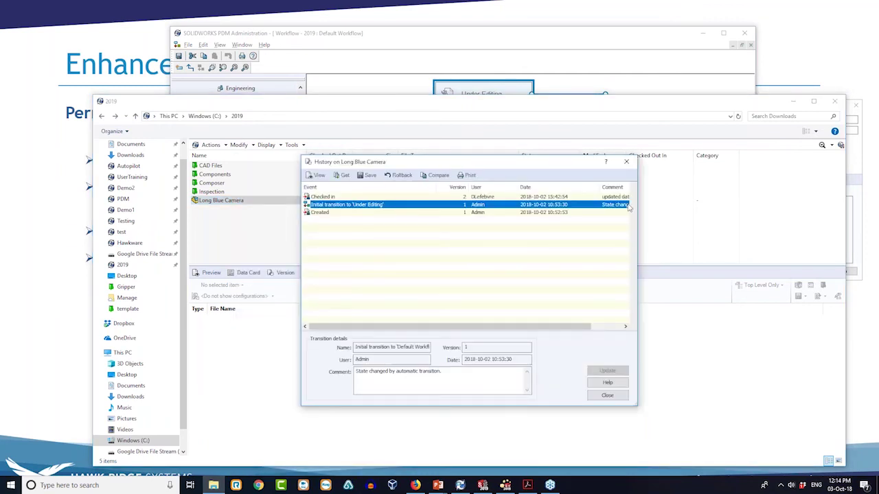
click(473, 373)
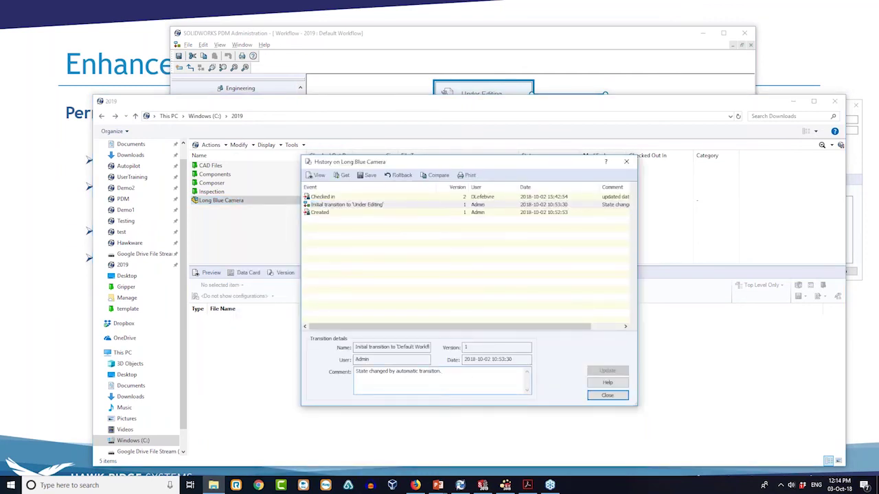
text(done)
Widen the history window and its Comment column to read the full transition comment, and close the history.
click(603, 328)
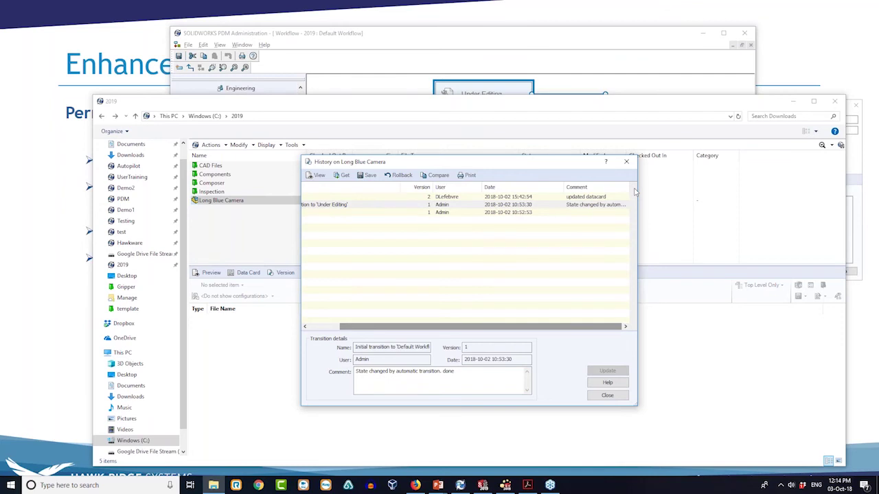
drag(637, 282, 749, 282)
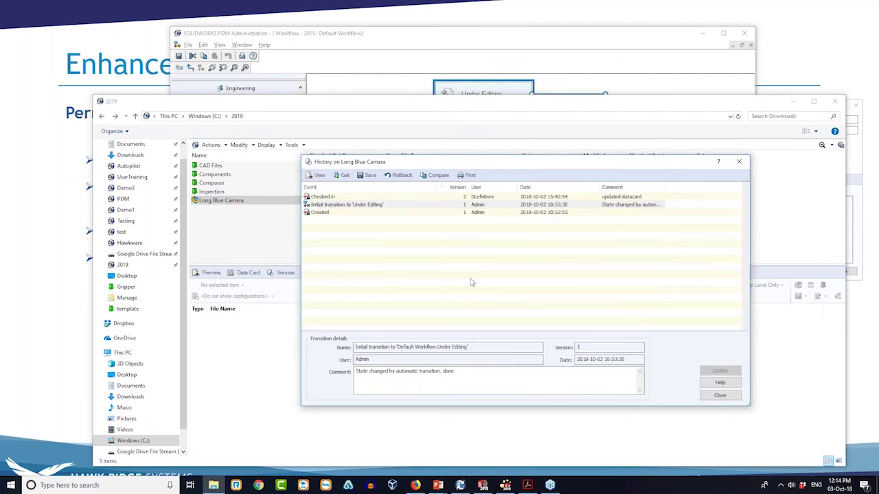
drag(667, 185, 719, 185)
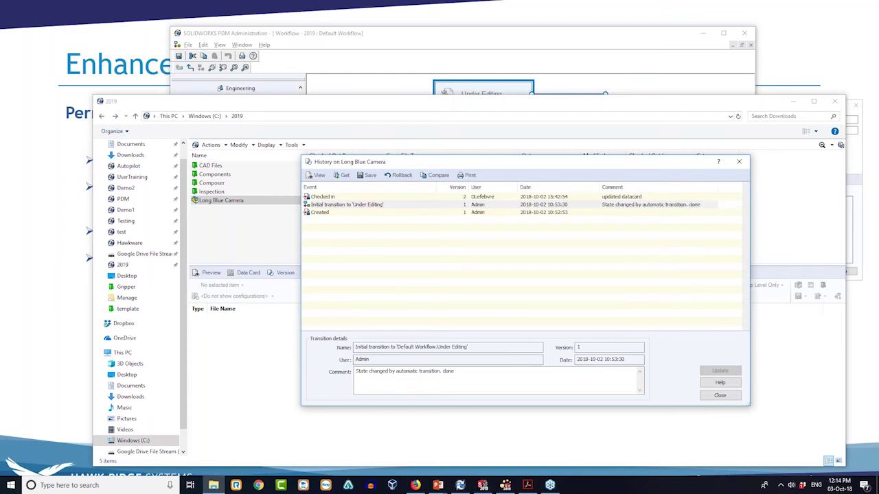
click(376, 219)
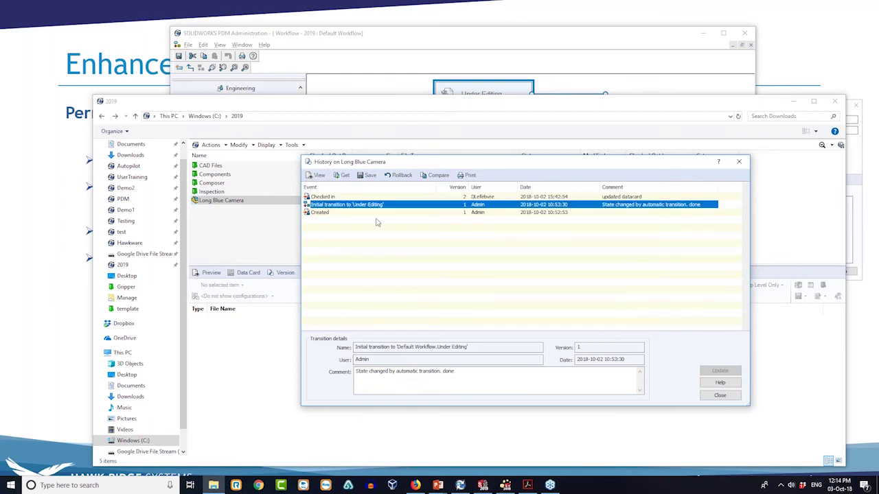
click(720, 395)
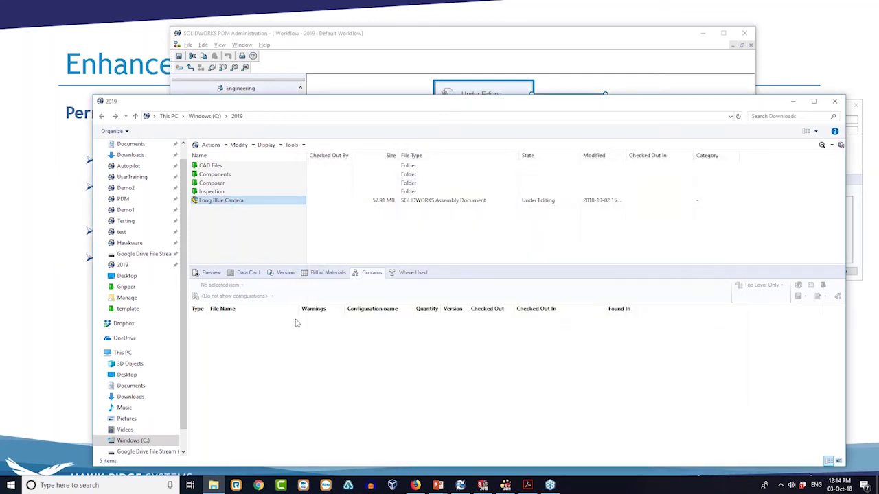
Open the CAD Files folder in the 2019 vault and locate LP Gas Grill Assembly.
right_click(229, 200)
click(213, 182)
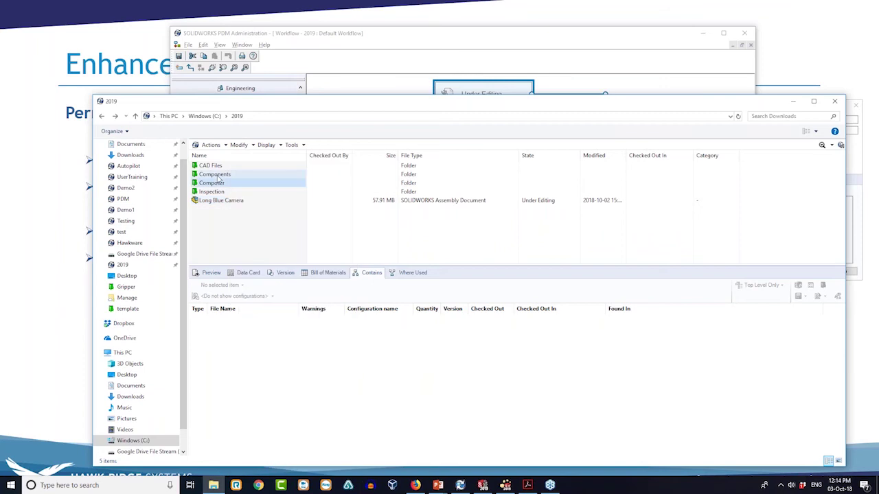
click(214, 166)
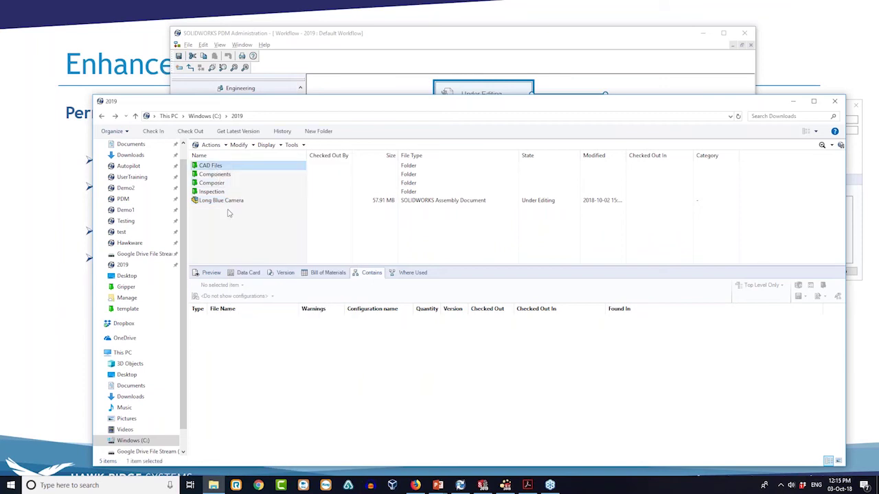
key(Return)
scroll(229, 215, down, 3)
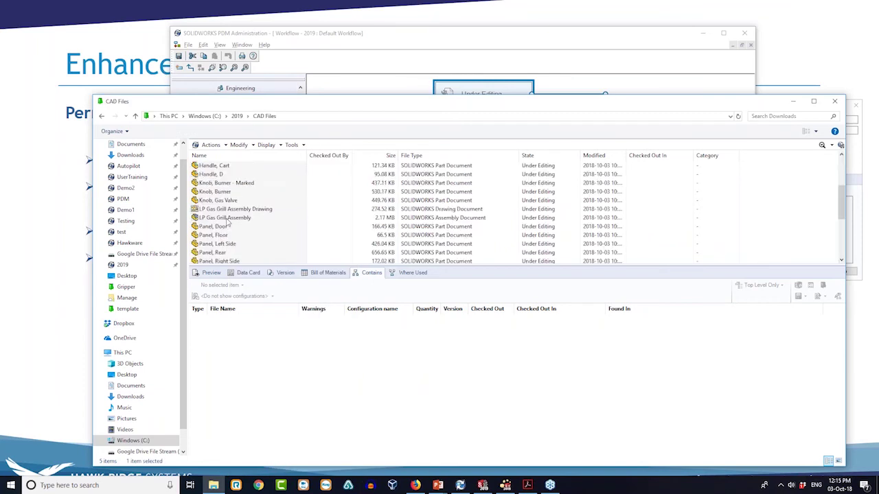
Open the Submit for Approval transition on LP Gas Grill Assembly, examine which drawings and parts are selected for the state change, and cancel.
right_click(227, 220)
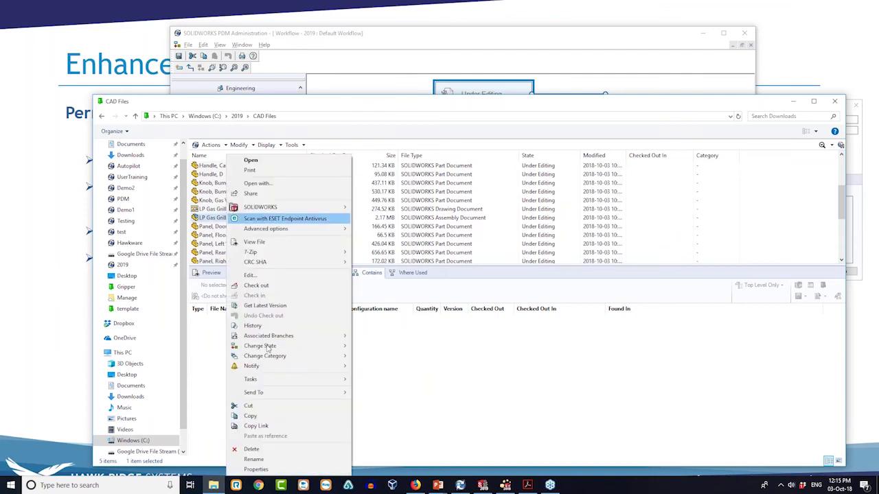
mouse_move(270, 347)
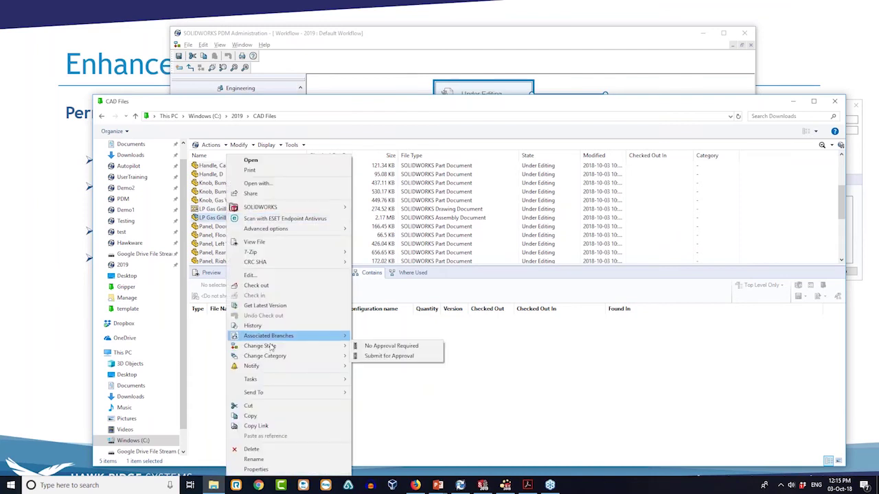
click(388, 355)
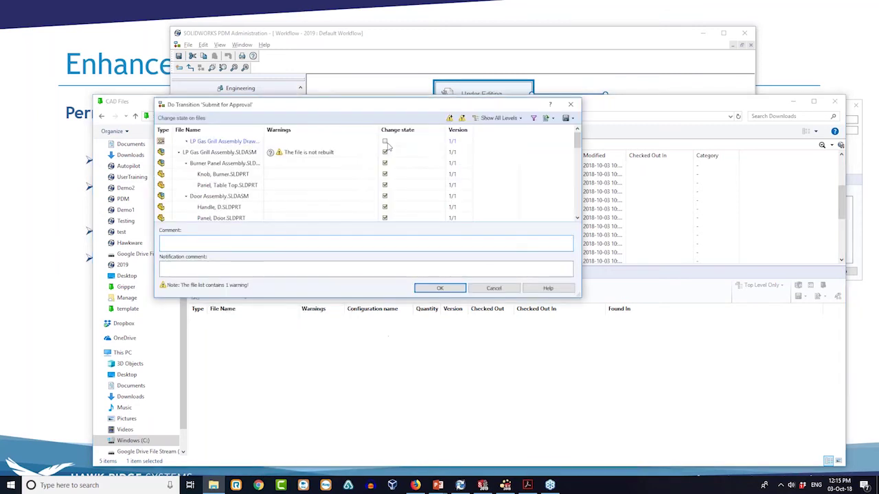
click(396, 175)
scroll(396, 176, down, 5)
click(396, 175)
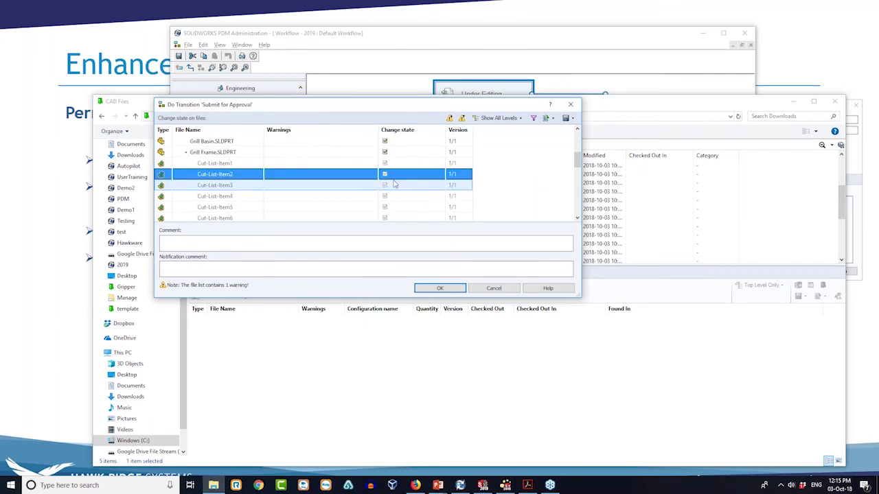
scroll(395, 183, up, 2)
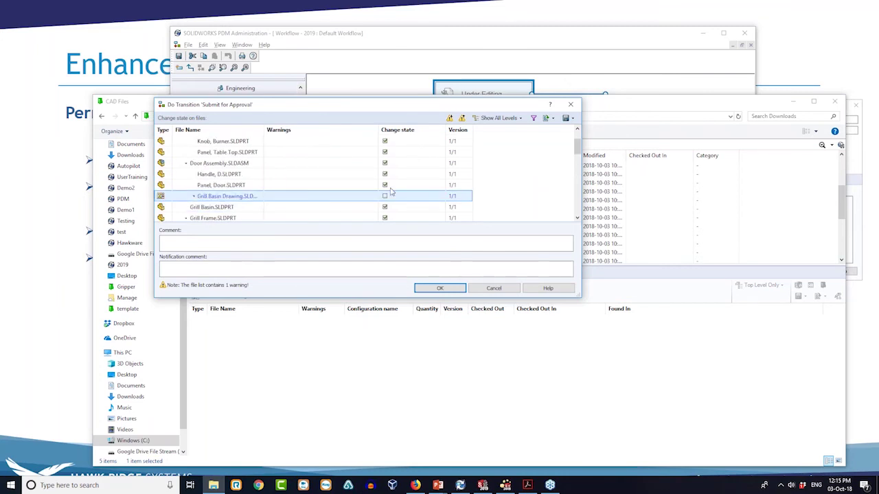
scroll(391, 188, up, 1)
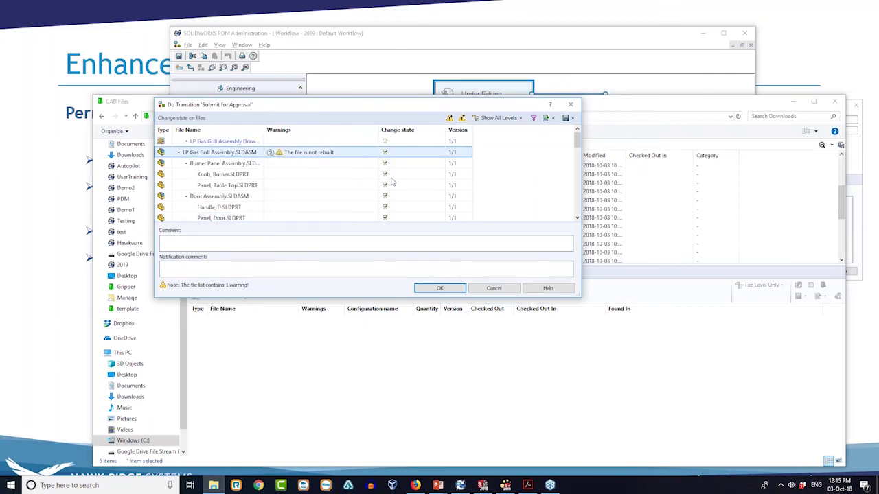
scroll(392, 182, down, 3)
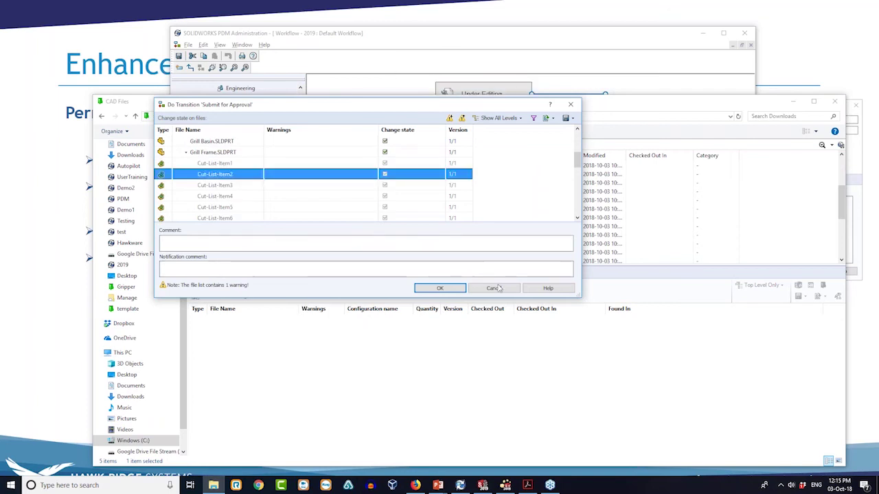
key(Escape)
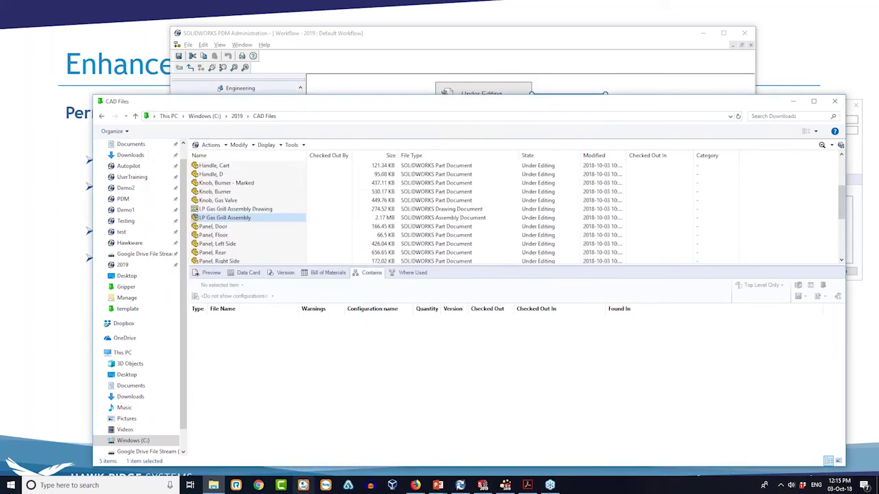
Switch to SOLIDWORKS PDM Administration and turn off "Do not select references that are defined as drawing nodes during state change" for the Admin user.
click(461, 485)
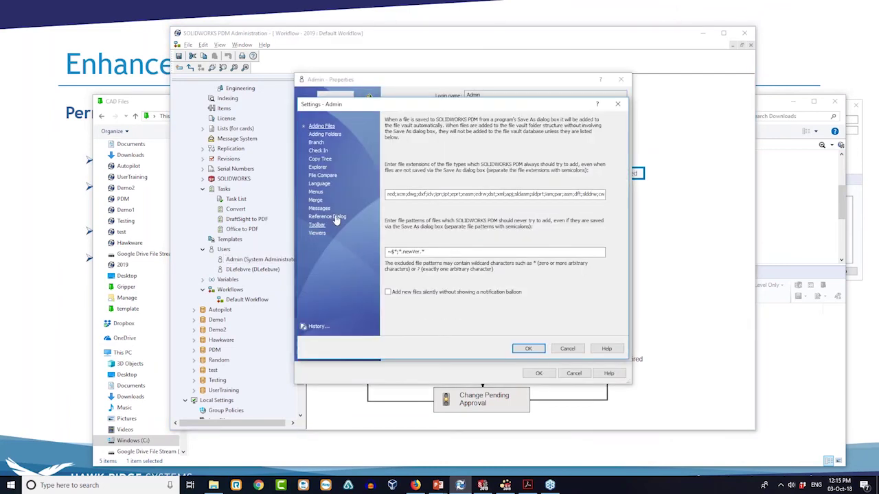
click(323, 217)
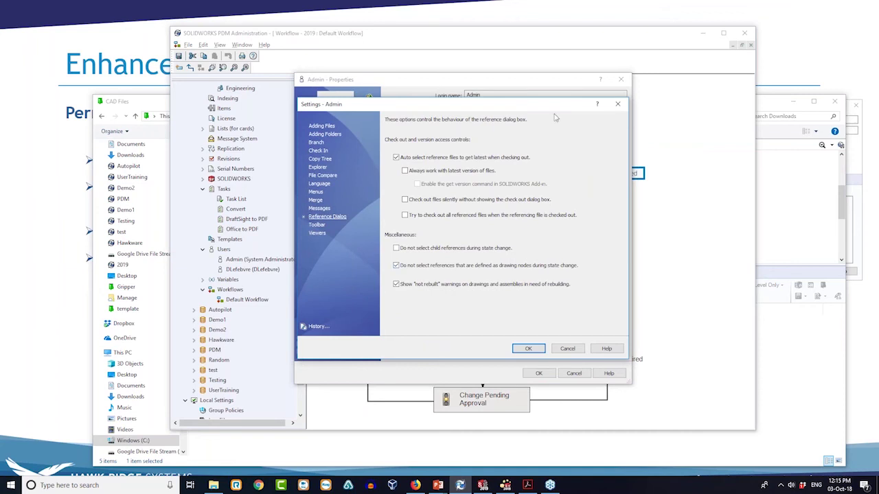
click(396, 265)
key(Escape)
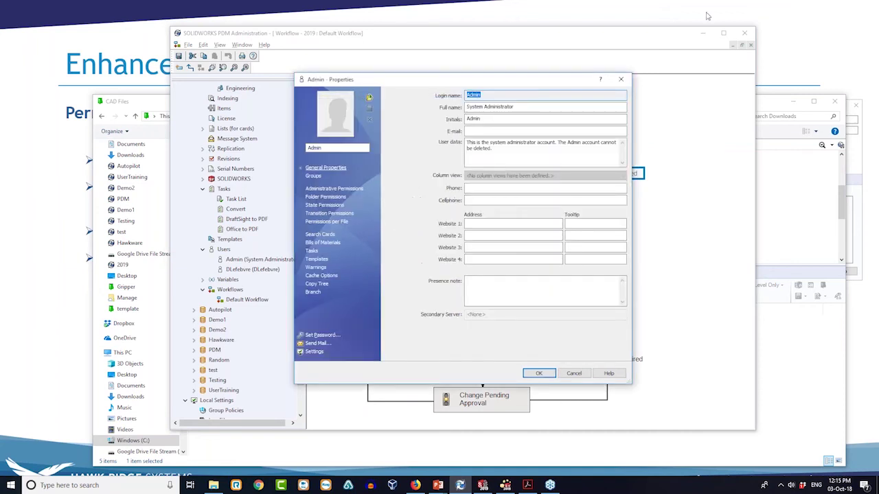
key(Escape)
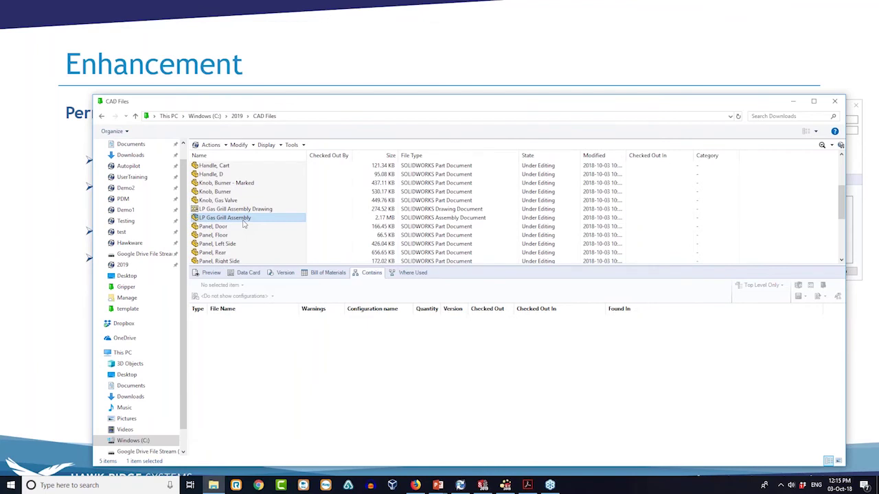
Open the No Approval Required transition on LP Gas Grill Assembly and examine which drawings and parts are selected for the state change.
right_click(243, 223)
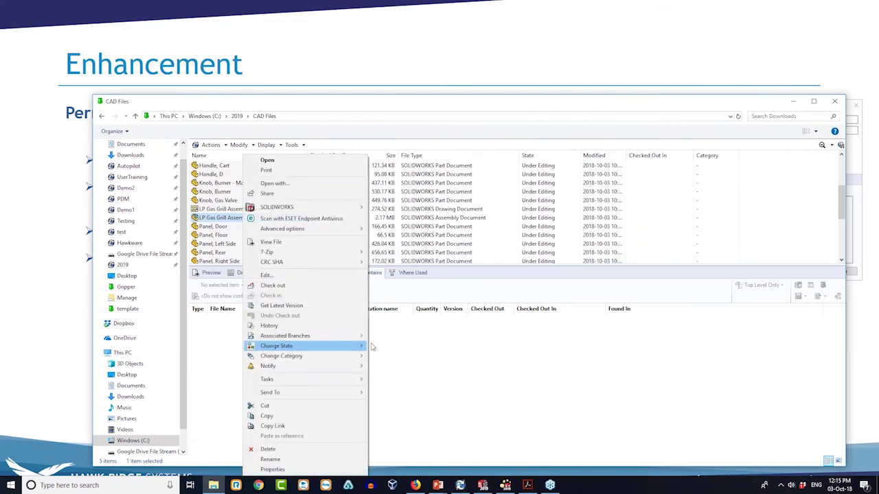
mouse_move(309, 346)
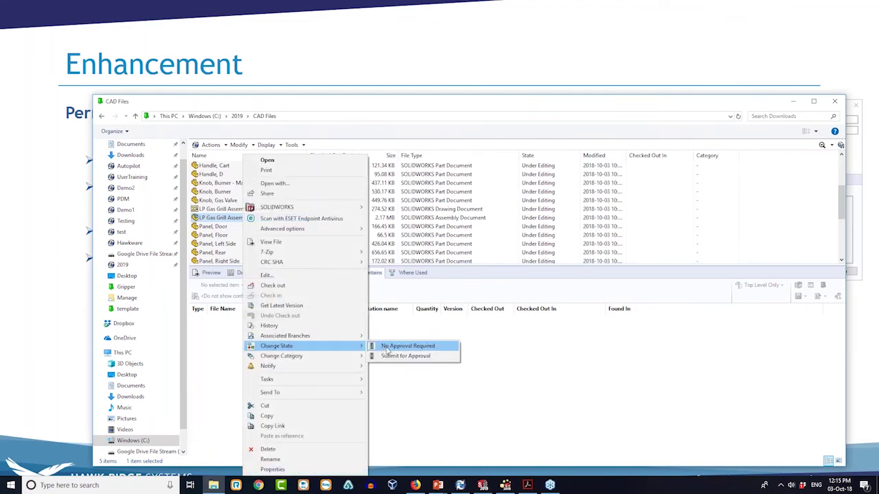
click(387, 348)
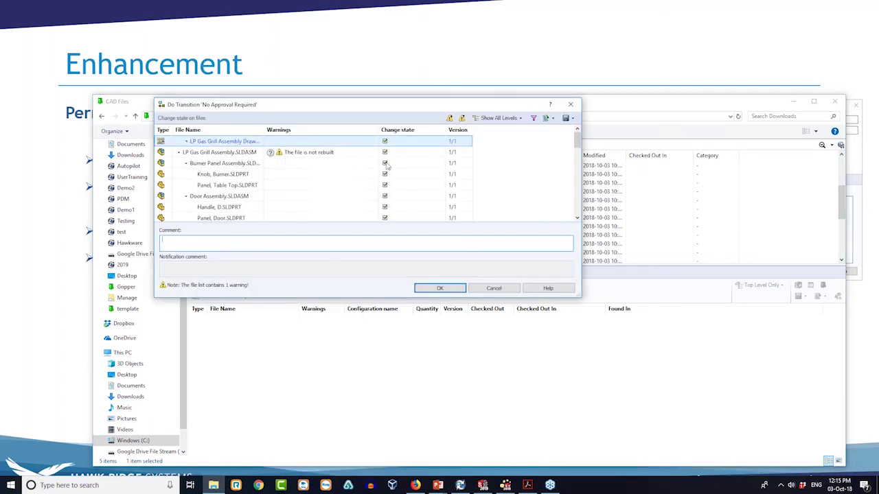
scroll(386, 165, down, 1)
click(388, 166)
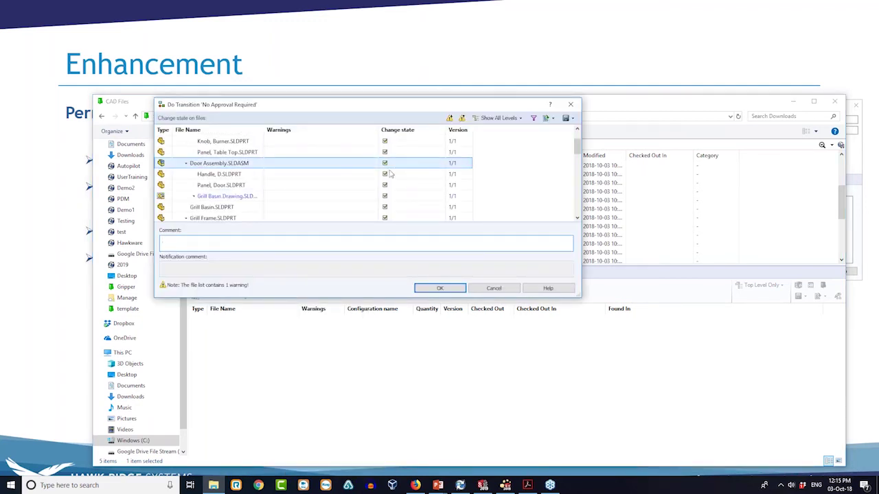
scroll(389, 175, down, 5)
scroll(390, 176, up, 1)
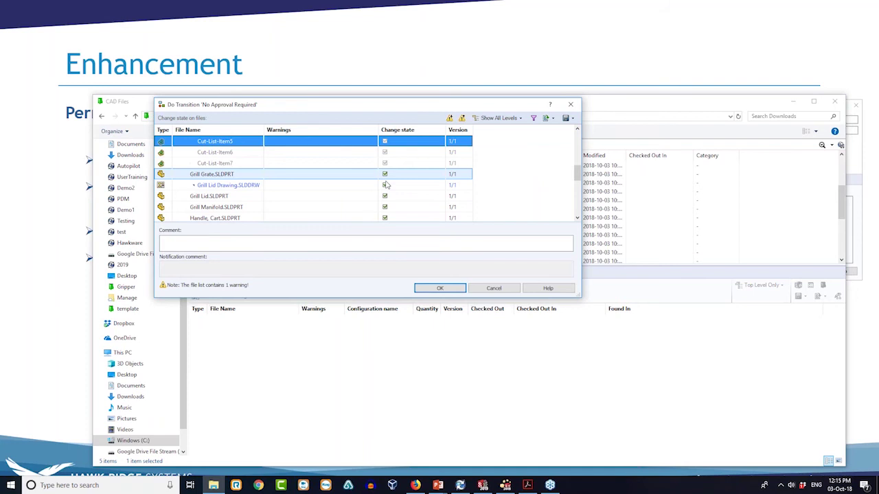
Try to run the No Approval Required transition without a comment, and cancel the state change.
click(438, 287)
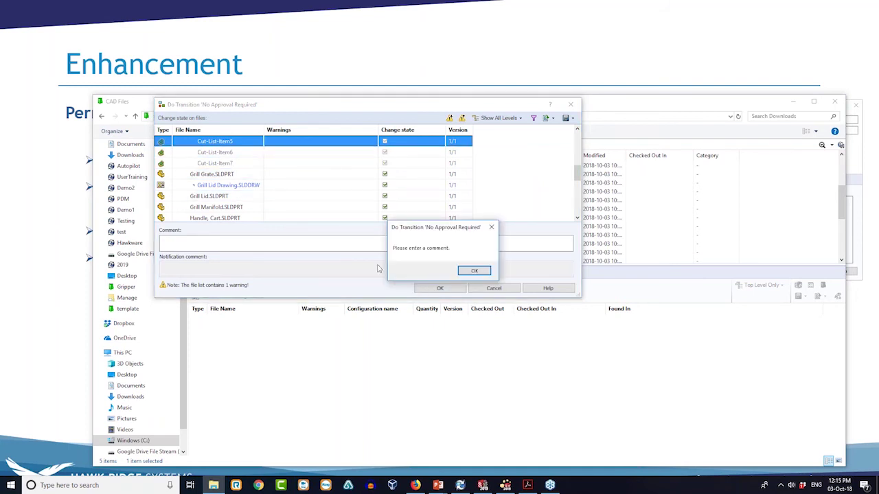
key(Return)
click(502, 291)
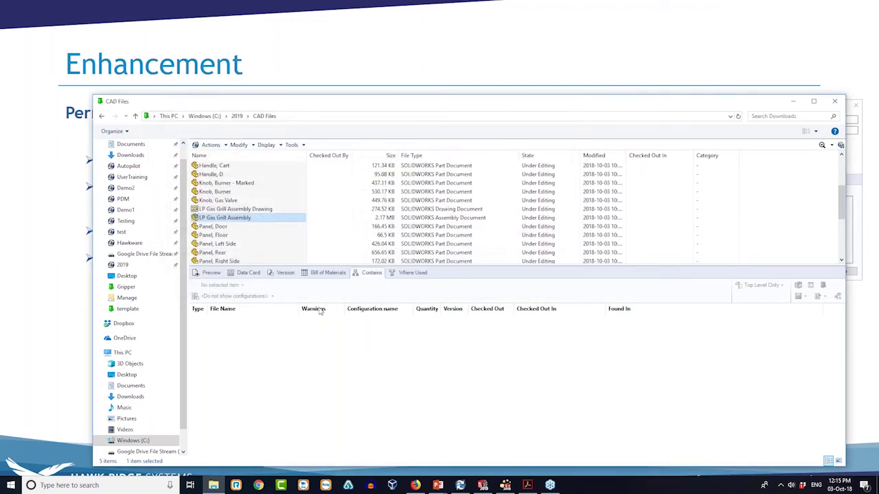
Run the Submit for Approval transition on LP Gas Grill Assembly and its selected references, leaving the comment empty.
right_click(260, 217)
mouse_move(337, 347)
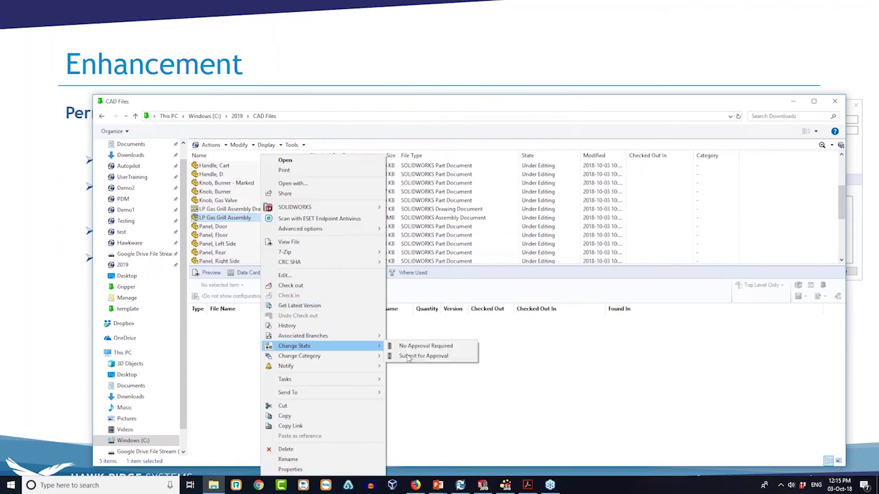
click(410, 357)
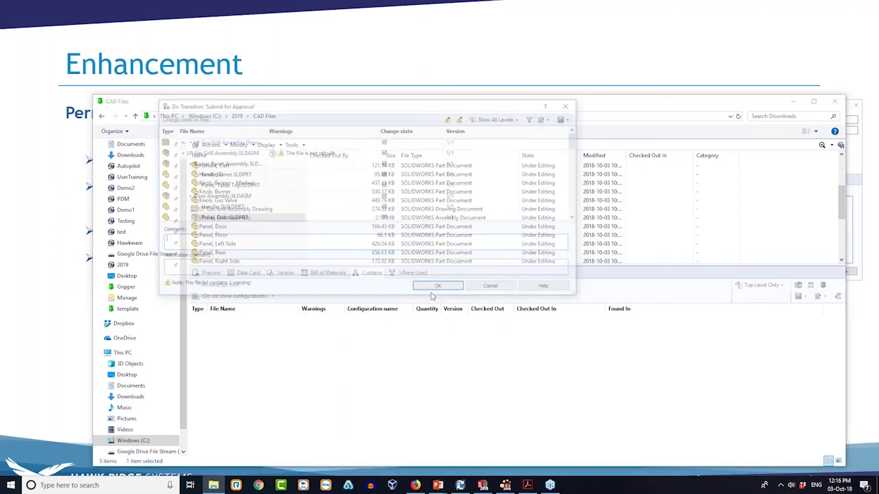
click(433, 288)
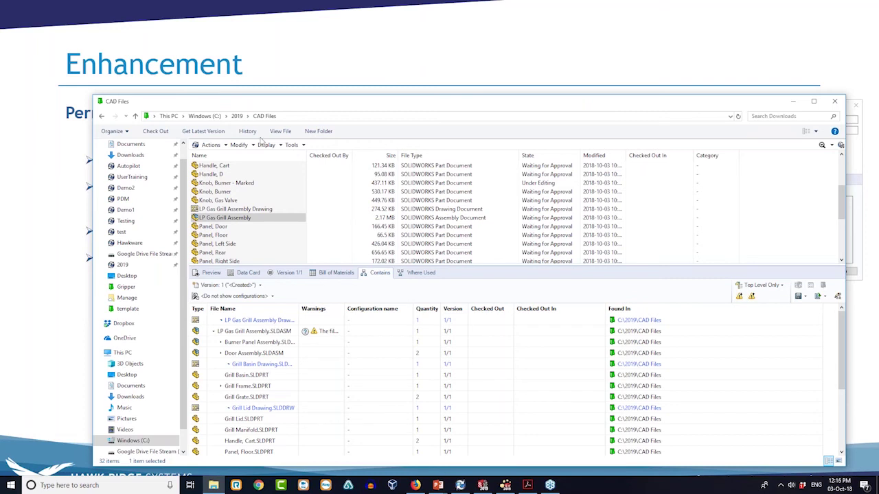
Return to the slide show and advance it to the PDM integration slide.
key(alt)
click(85, 207)
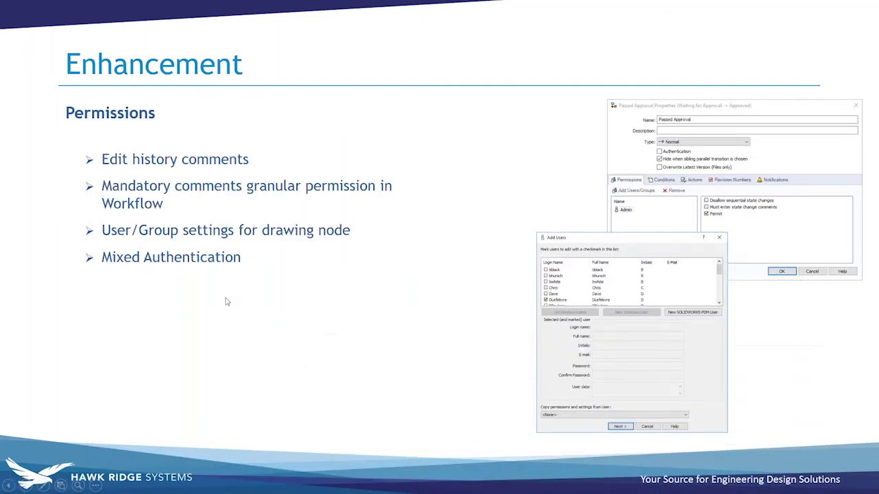
click(226, 301)
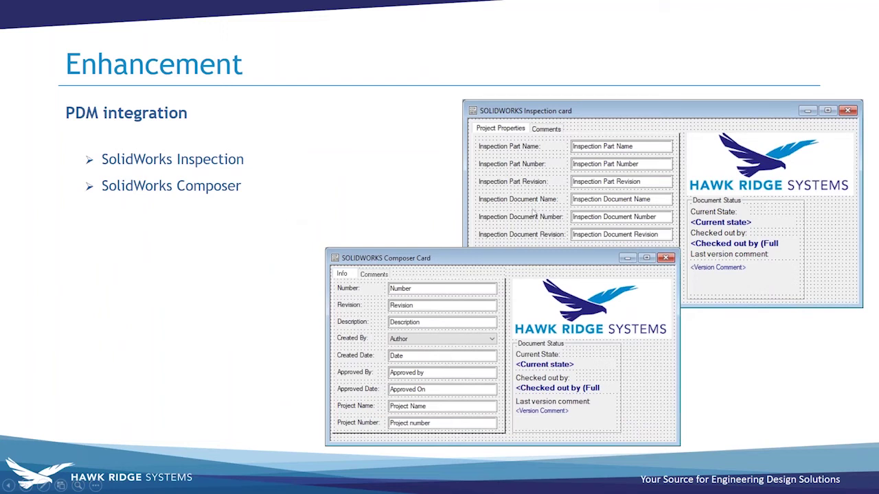
Switch to SOLIDWORKS Composer and open Coffee Mug Tree_2019 from the vault's Composer folder.
key(alt+Tab)
click(356, 285)
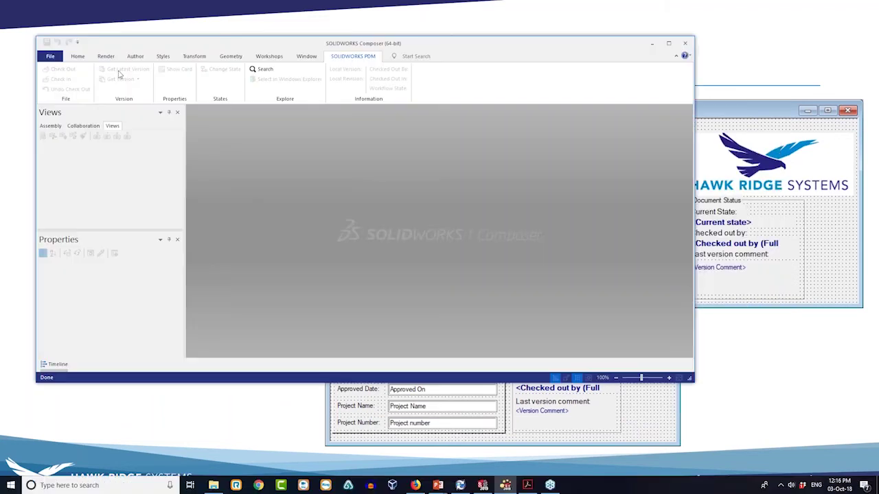
click(51, 57)
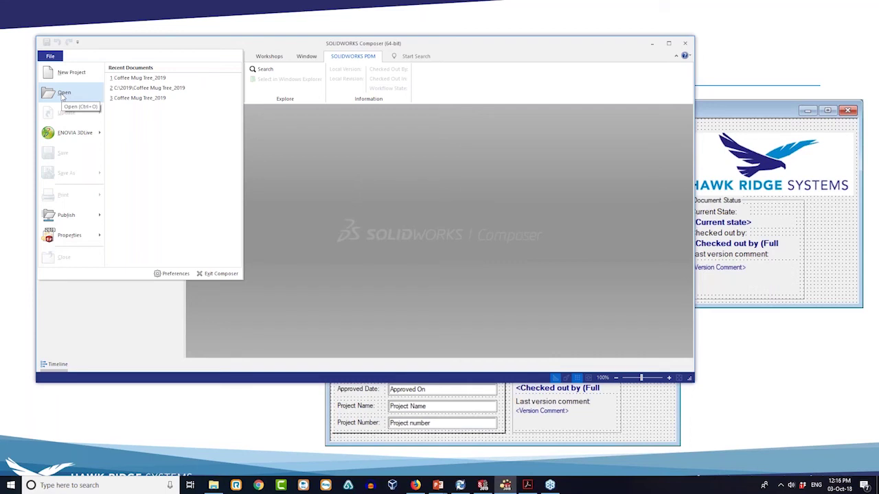
click(62, 95)
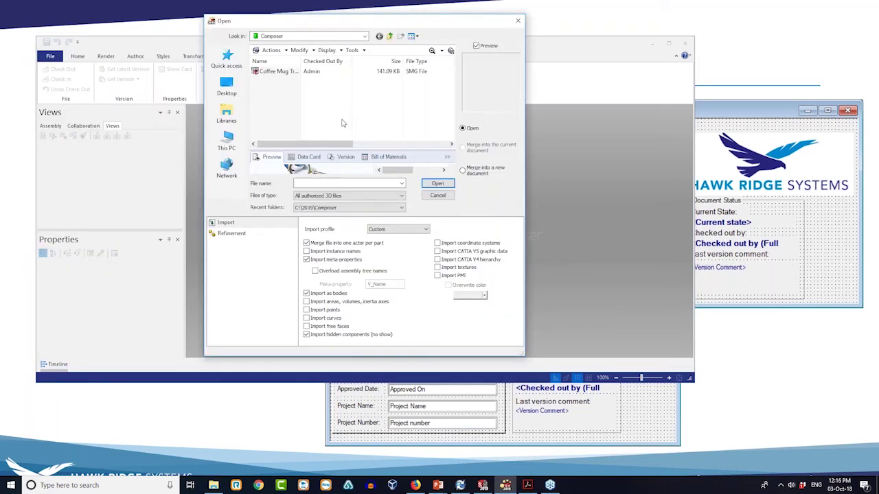
click(276, 71)
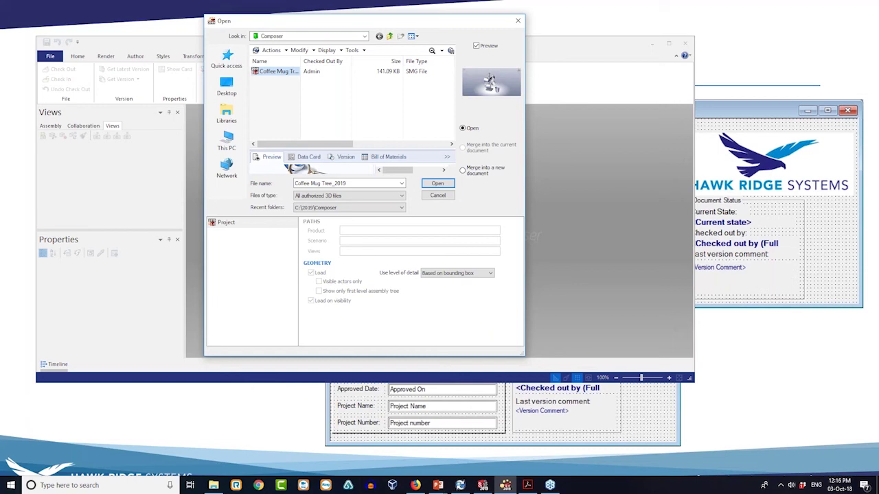
key(Return)
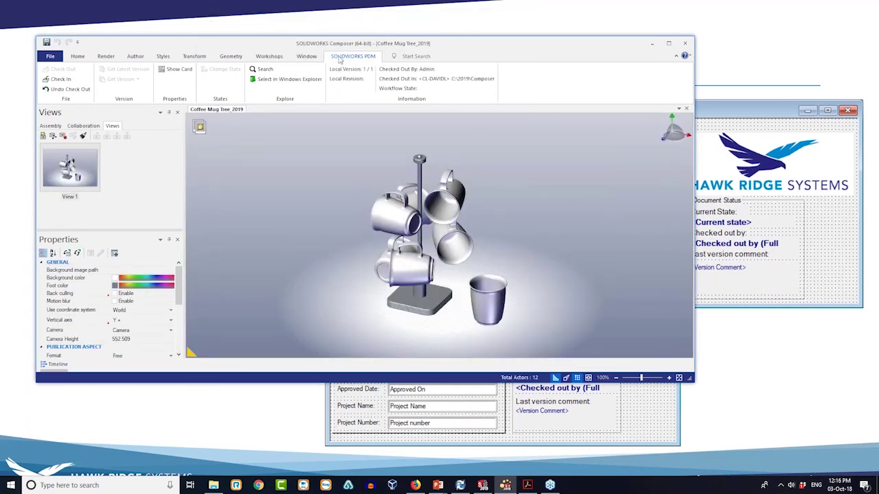
Check in Coffee Mug Tree_2019.smg to the vault without a comment.
click(68, 80)
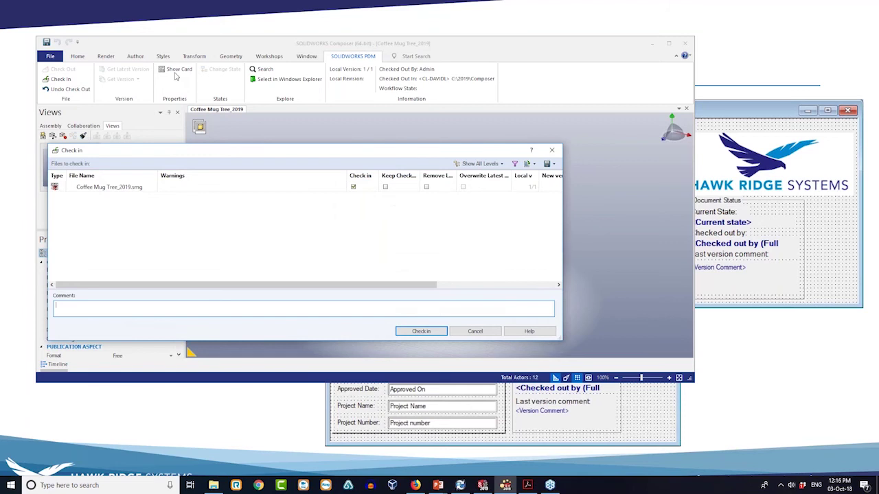
key(Return)
View the data card of Coffee Mug Tree_2019, close it, and look at the state changes available for the file.
click(176, 72)
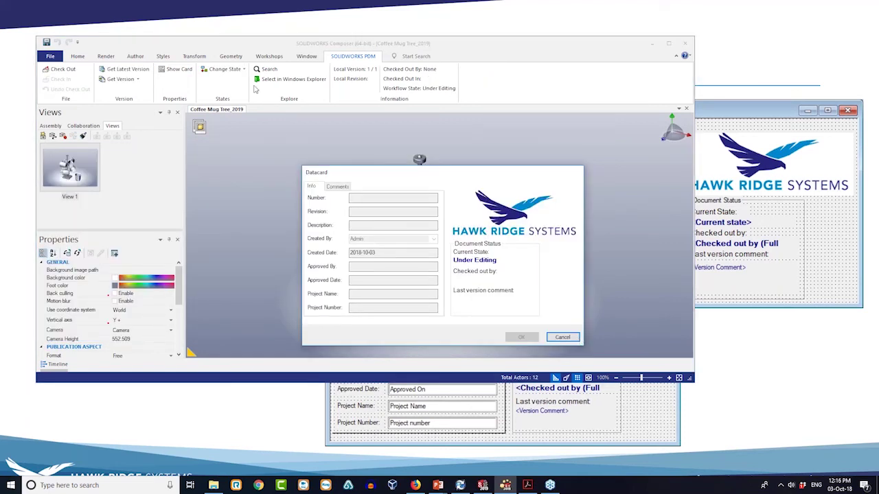
key(Escape)
click(241, 70)
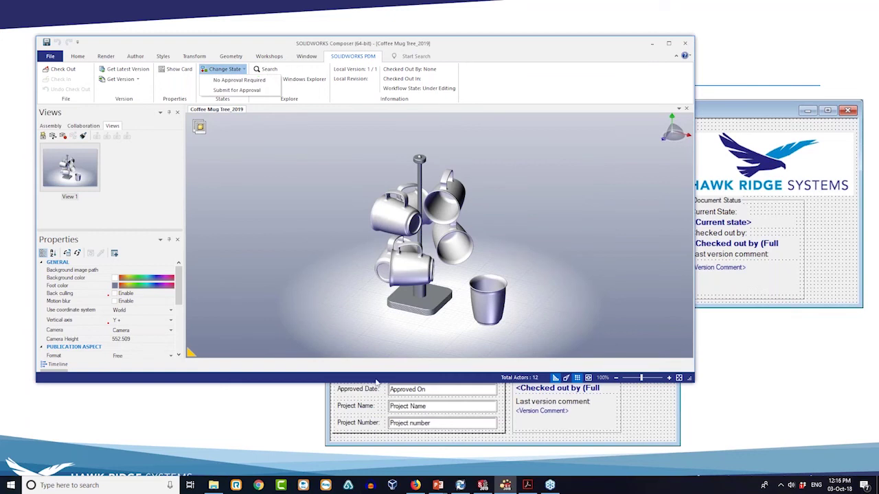
click(376, 382)
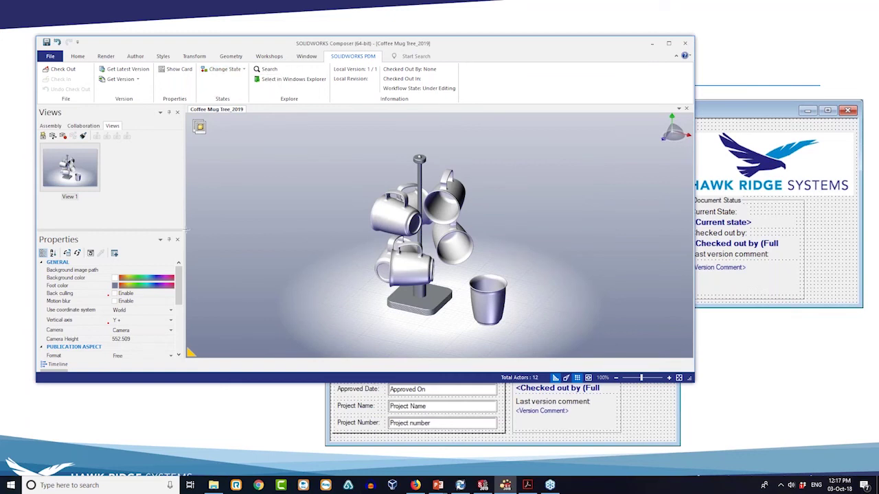
Switch to SOLIDWORKS Inspection and examine the data card of the LOWER PLATE - A2 project file.
click(483, 486)
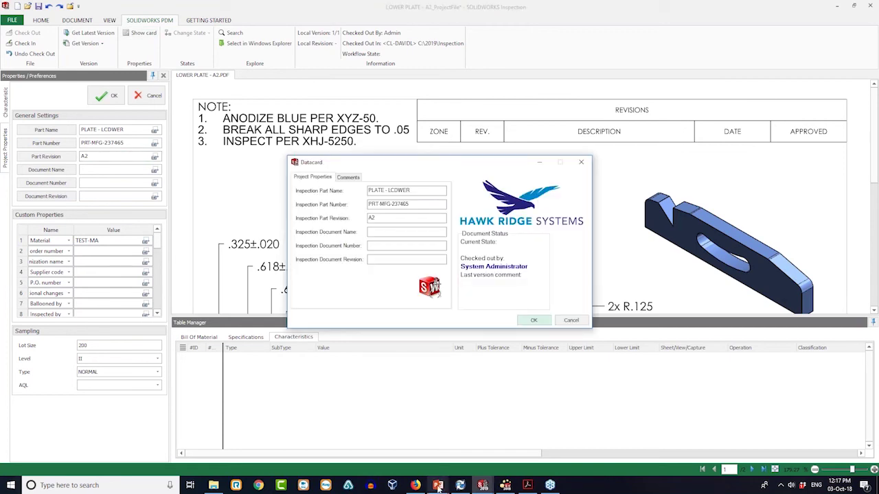
mouse_move(438, 487)
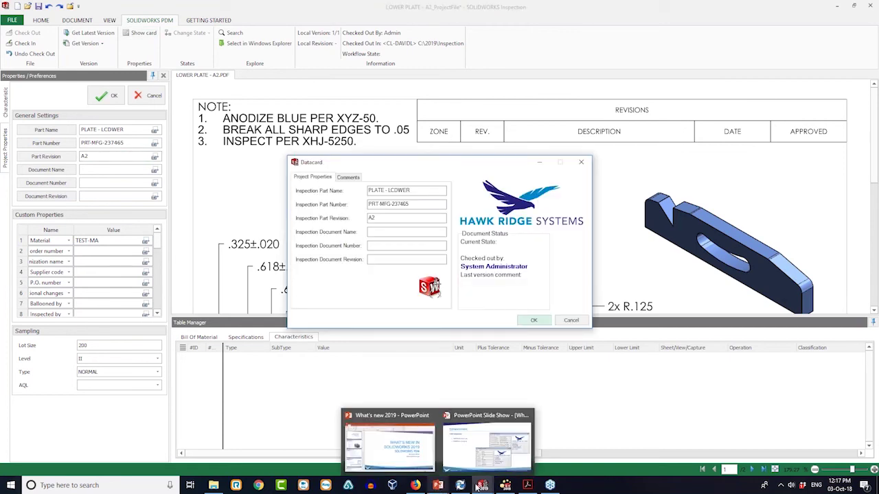
Switch to SOLIDWORKS PDM Administration and open the SOLIDWORKS Inspection card from the 2019 vault's file cards in the Card Editor.
click(461, 487)
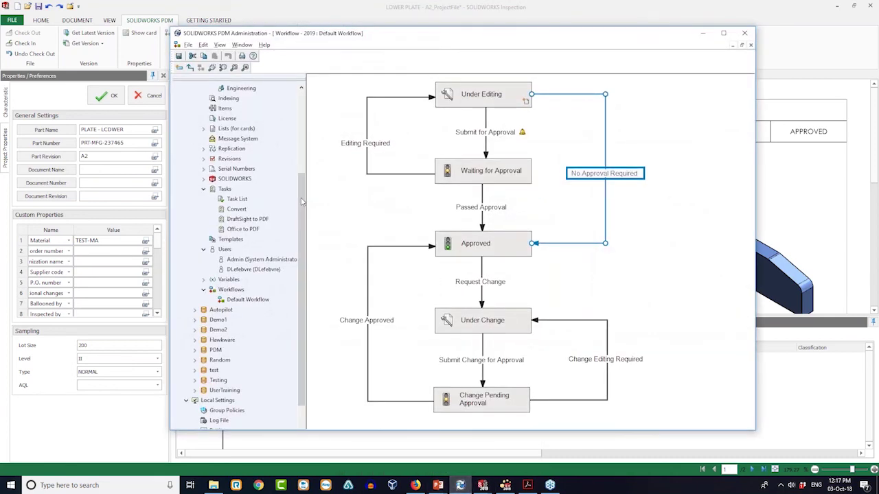
scroll(303, 201, up, 6)
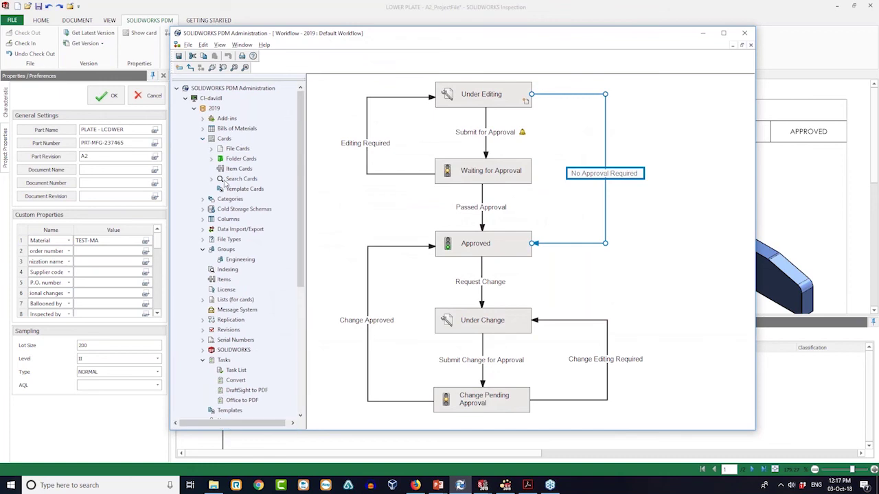
click(237, 149)
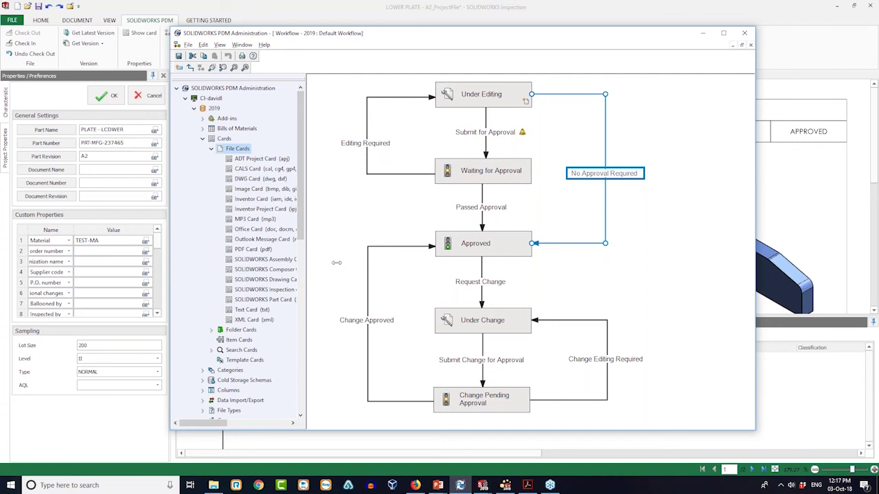
drag(337, 262, 335, 263)
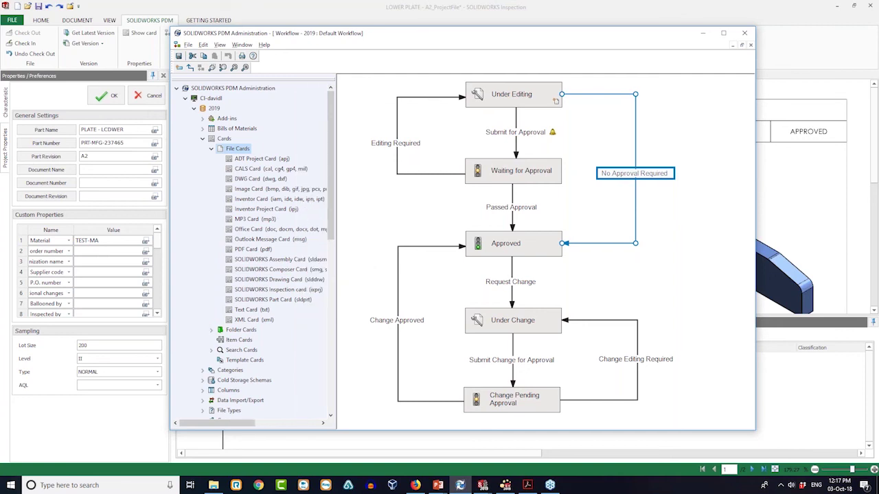
double_click(278, 289)
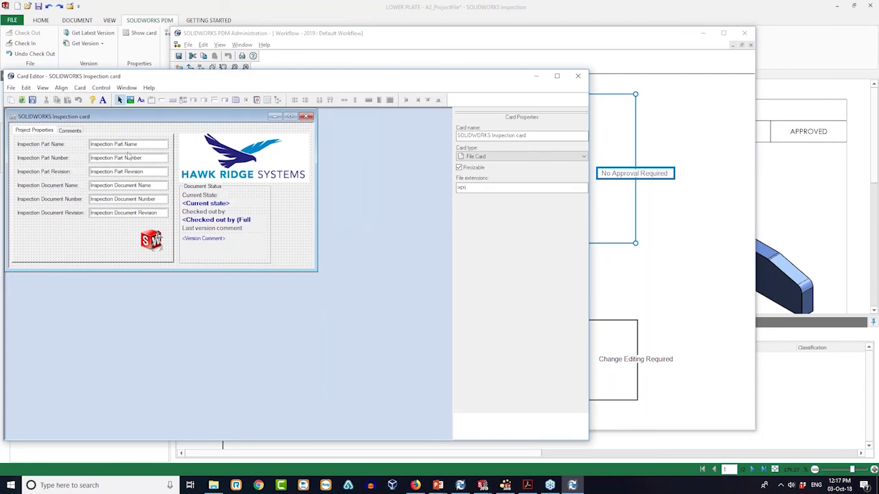
Examine the block and attribute mapping of the Inspection Part Name variable, close the variable editor and return to SOLIDWORKS Inspection.
click(127, 144)
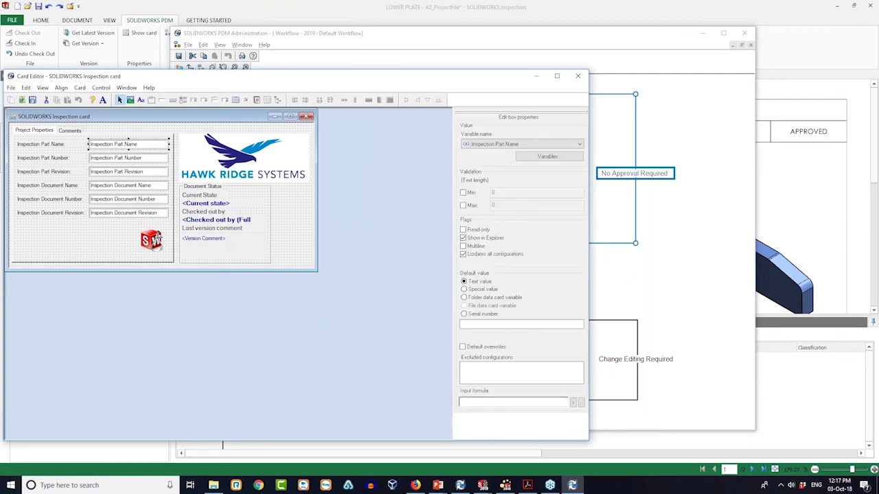
click(531, 157)
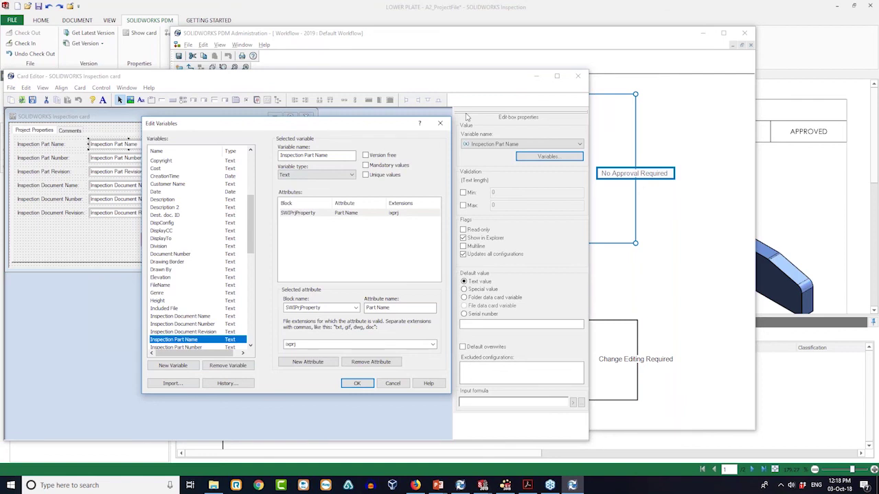
click(440, 123)
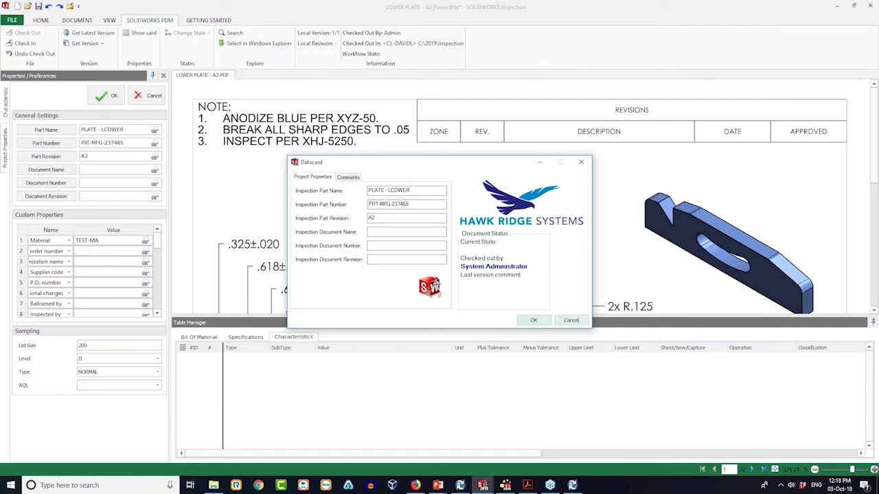
Close the data card, capture the note INSPECT PER XHJ-5250 from the drawing as the Document Name, and reopen the card after saving.
click(562, 320)
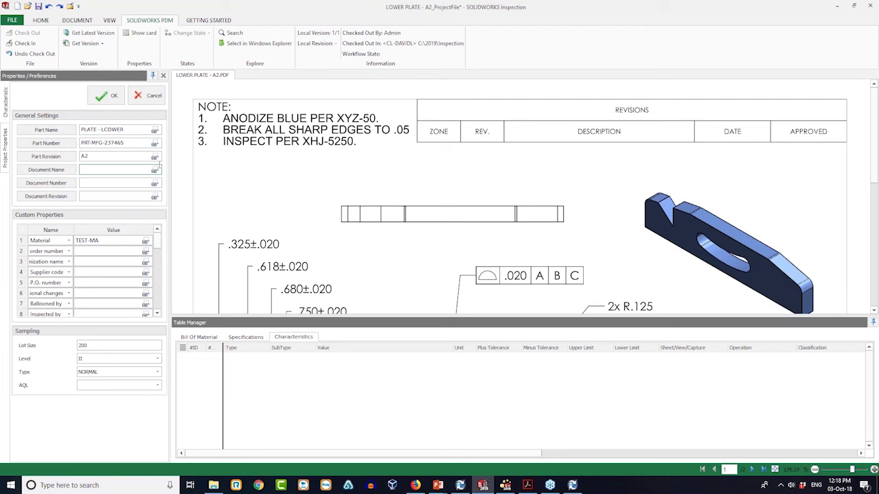
drag(360, 152, 221, 136)
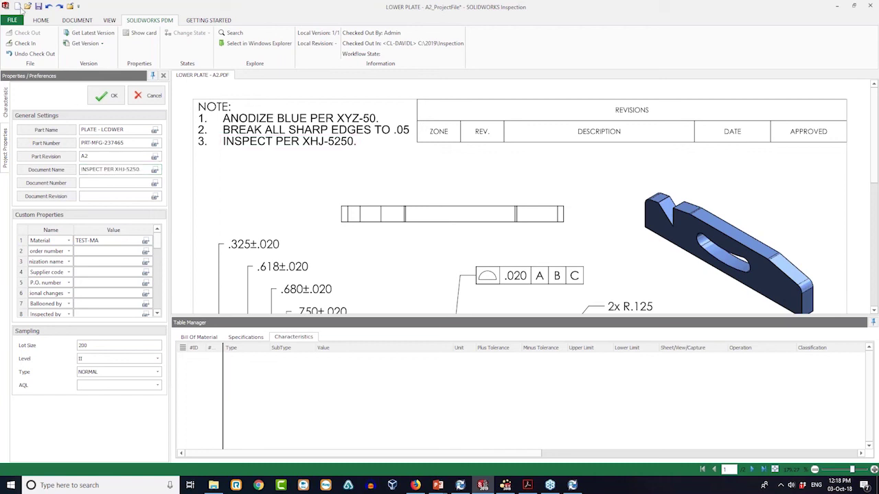
click(105, 94)
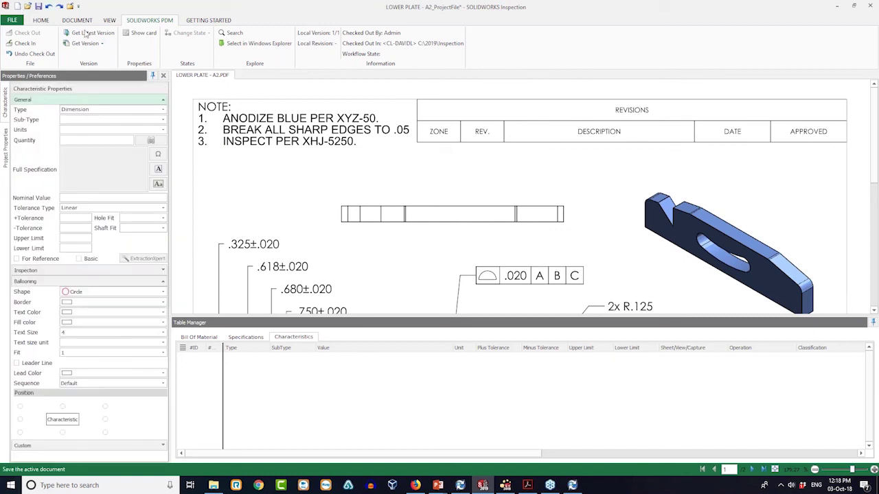
click(144, 34)
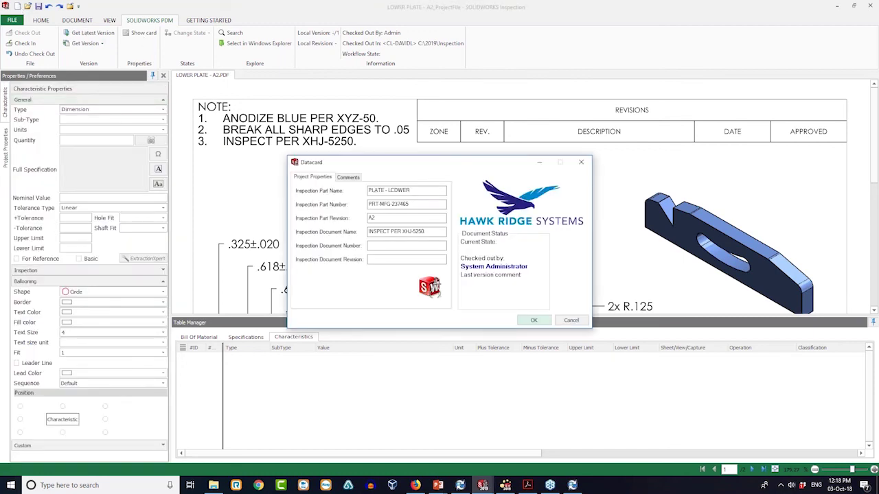
Close the data card and examine the Document Name and the Material custom property in the project properties.
drag(427, 232, 317, 279)
click(567, 321)
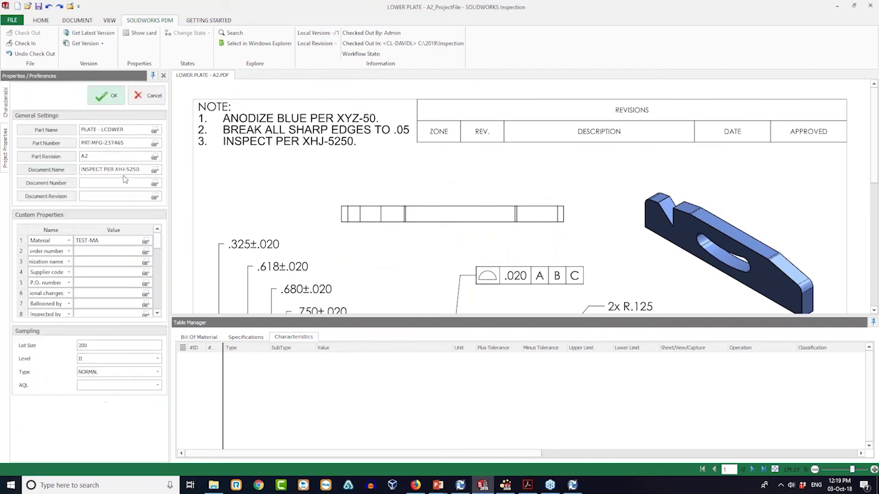
click(124, 181)
click(94, 245)
Switch to the Card Editor, add an edit box below the Inspection Document Revision field and link it to the Material variable.
click(573, 486)
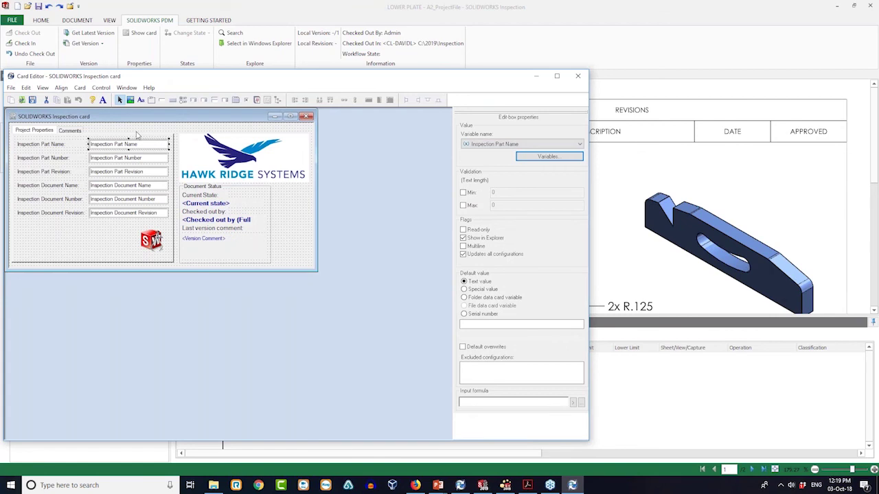
click(114, 251)
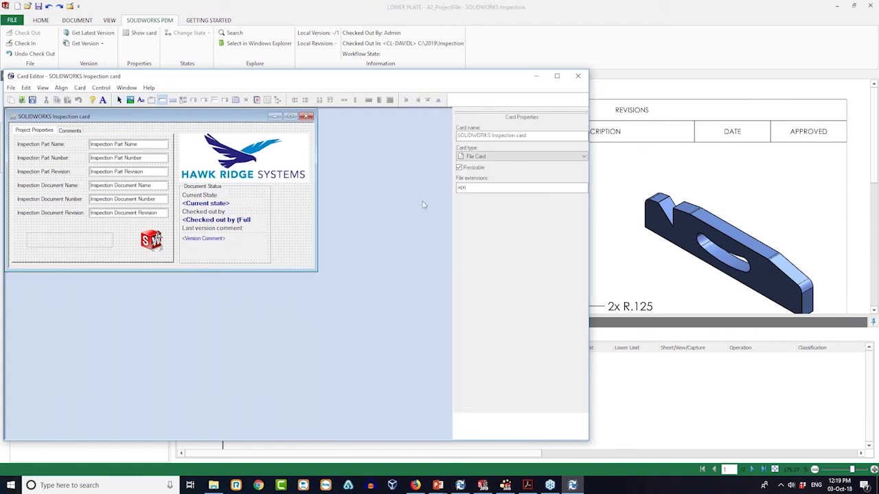
click(522, 143)
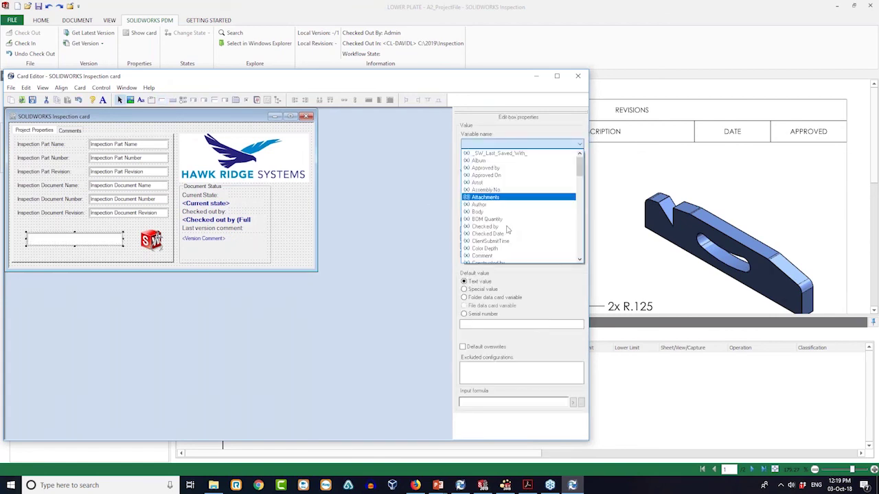
scroll(507, 231, down, 1)
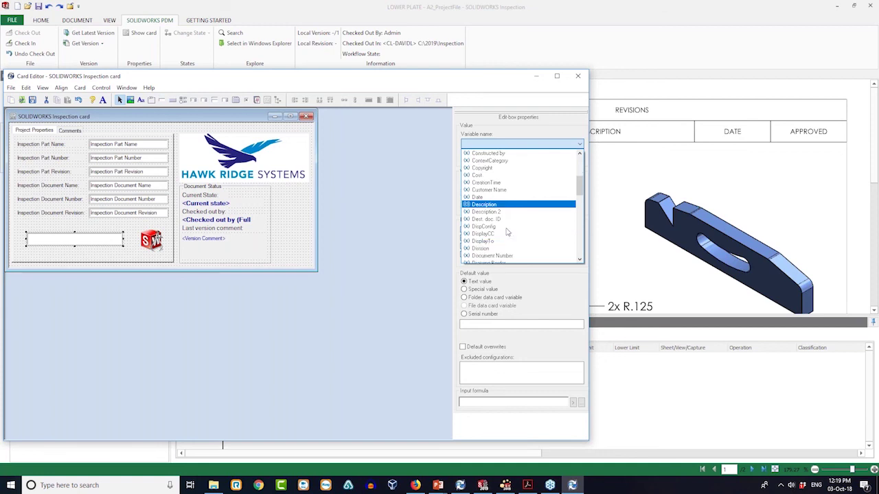
scroll(508, 232, down, 4)
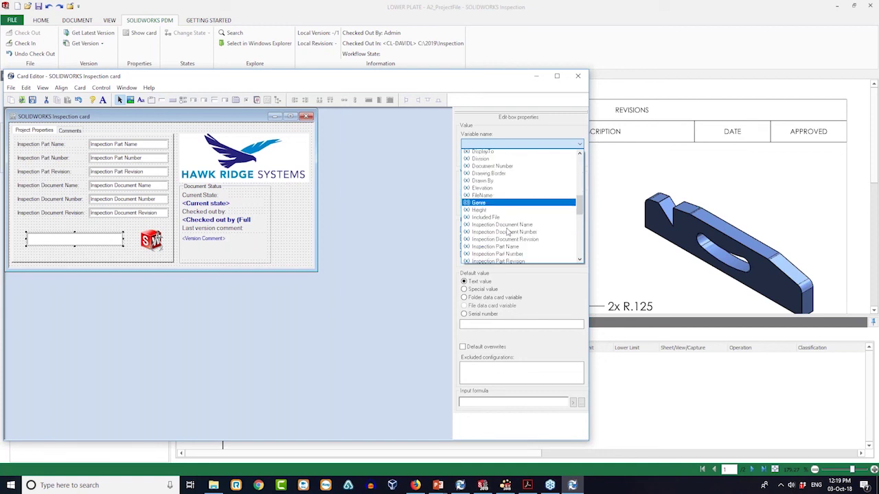
scroll(507, 230, down, 1)
key(m)
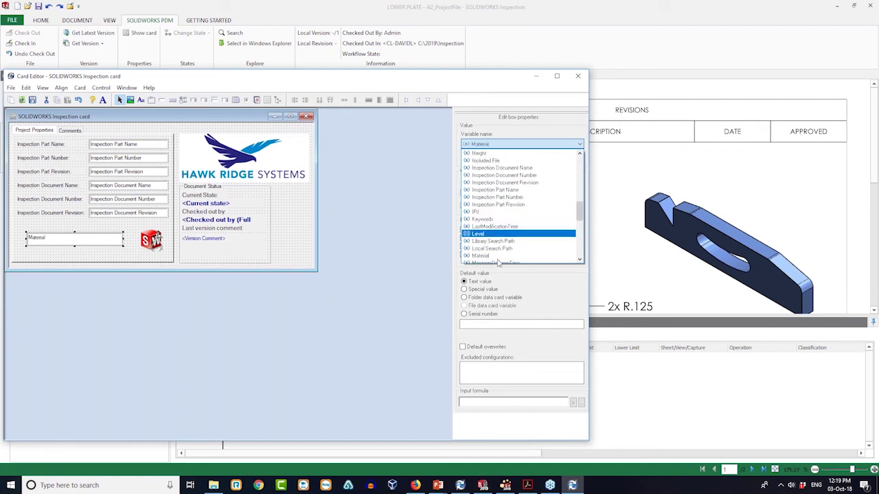
click(498, 249)
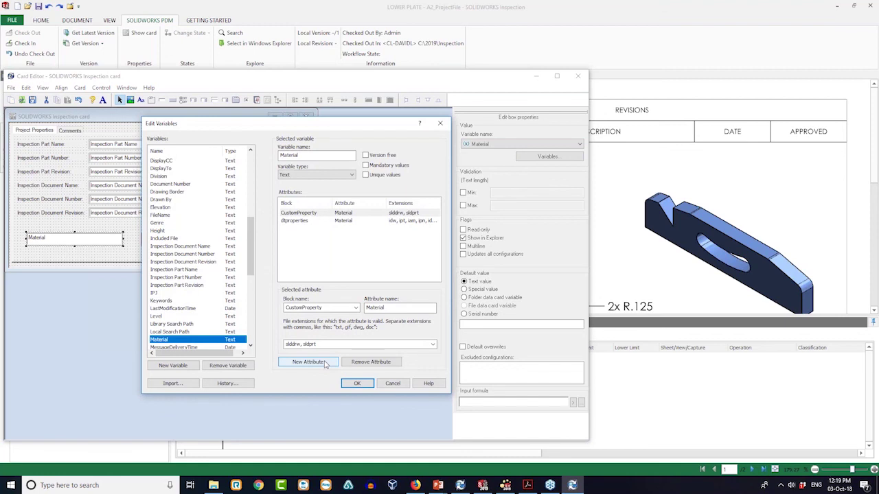
Add an attribute to the Material variable with block SWICustomProperty, attribute name Material and file extension ixprj.
click(308, 362)
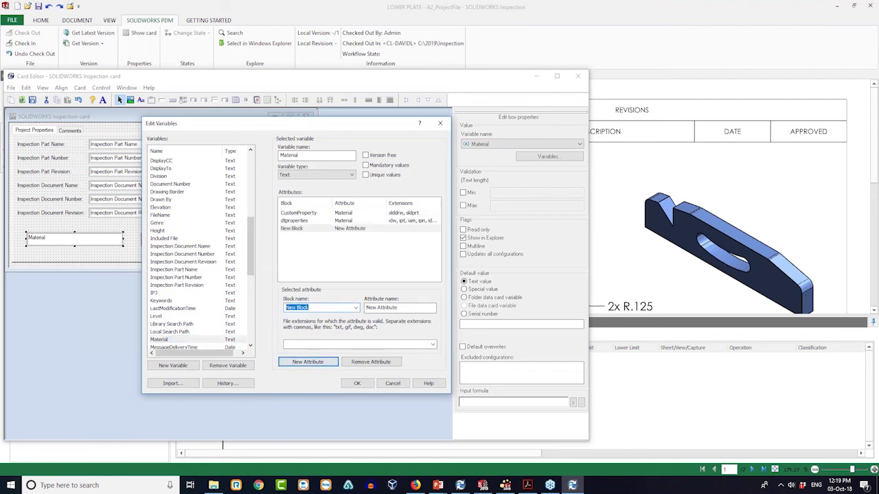
click(528, 486)
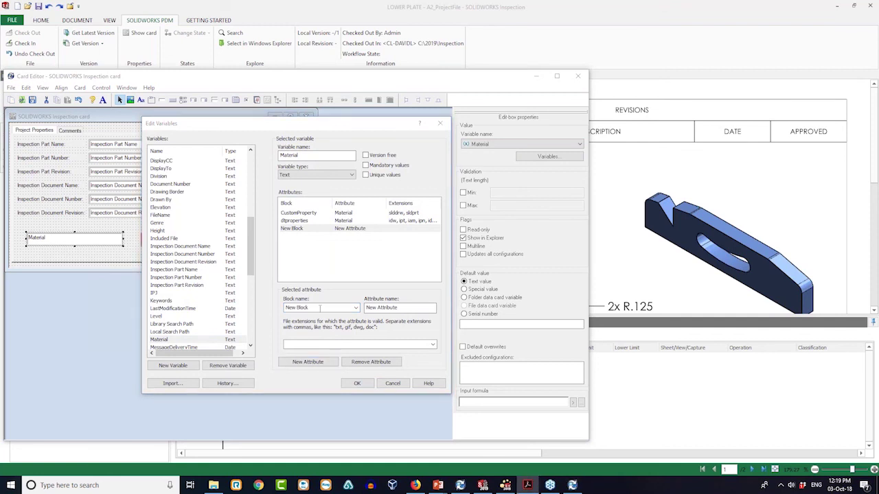
key(alt+Tab)
text(SWICustomProperty)
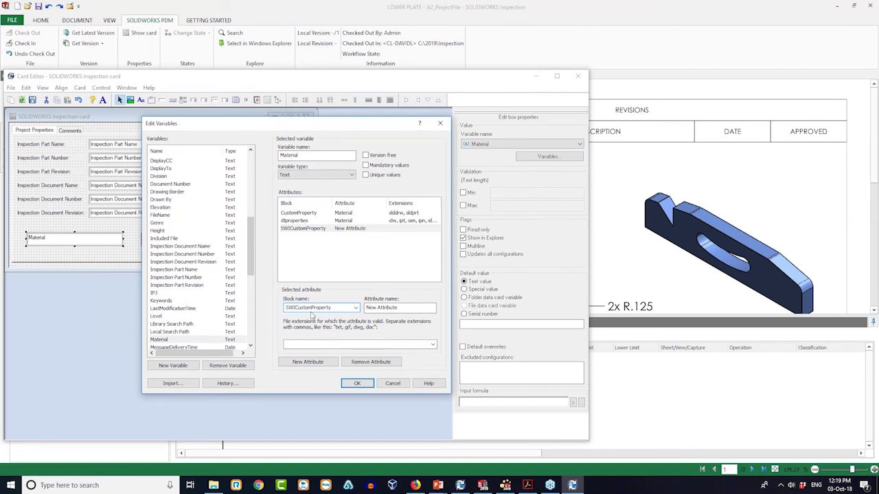
key(Tab)
text(Material)
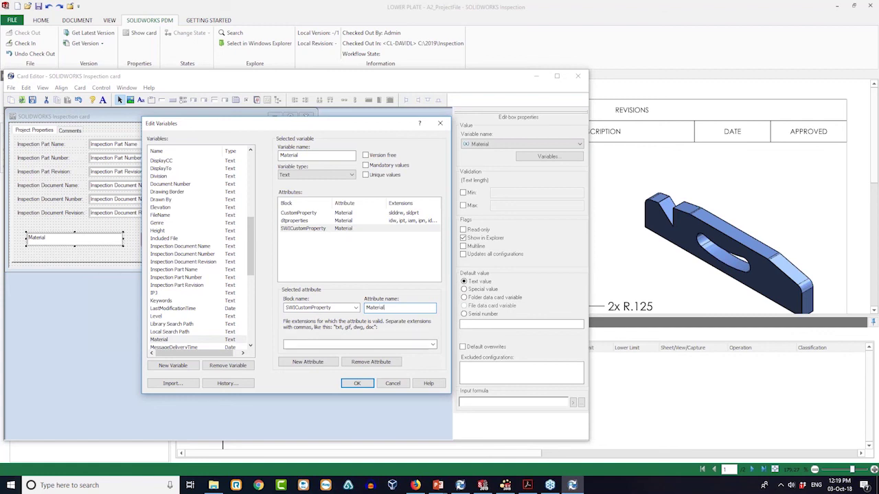
click(432, 344)
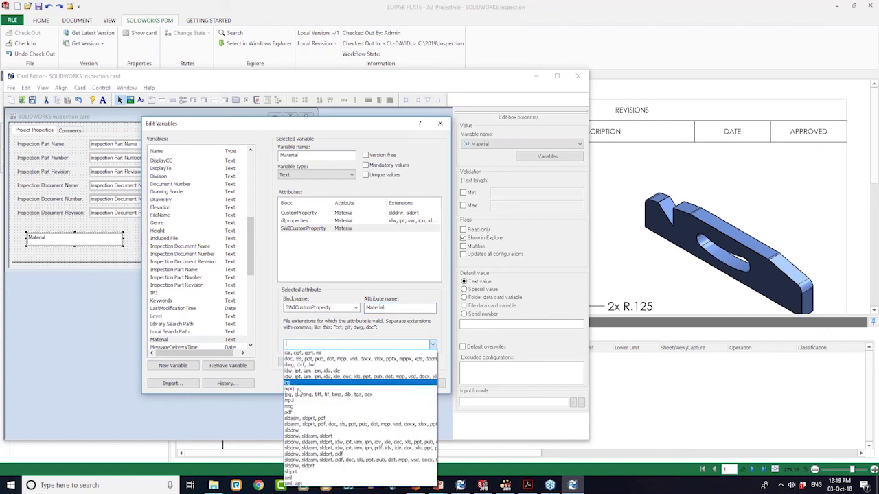
click(312, 389)
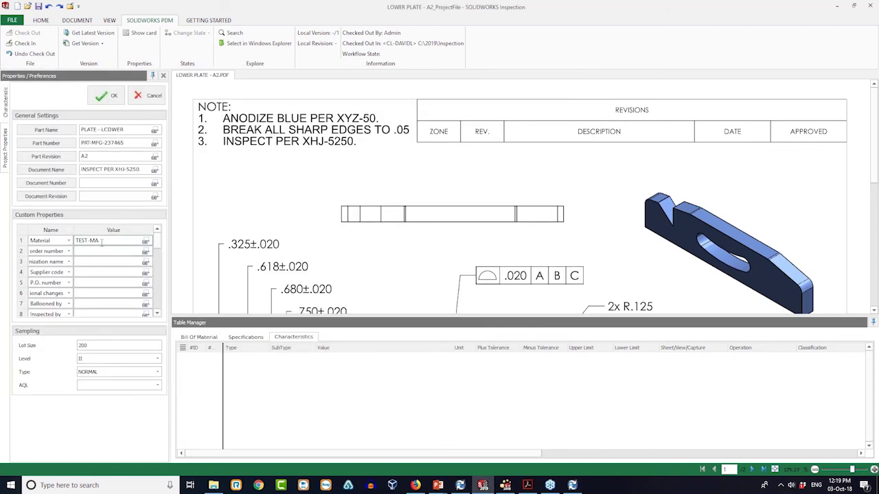
In SOLIDWORKS Inspection, set the Material custom property to TEST-MAt, save the project and show its data card.
text(AT)
click(107, 96)
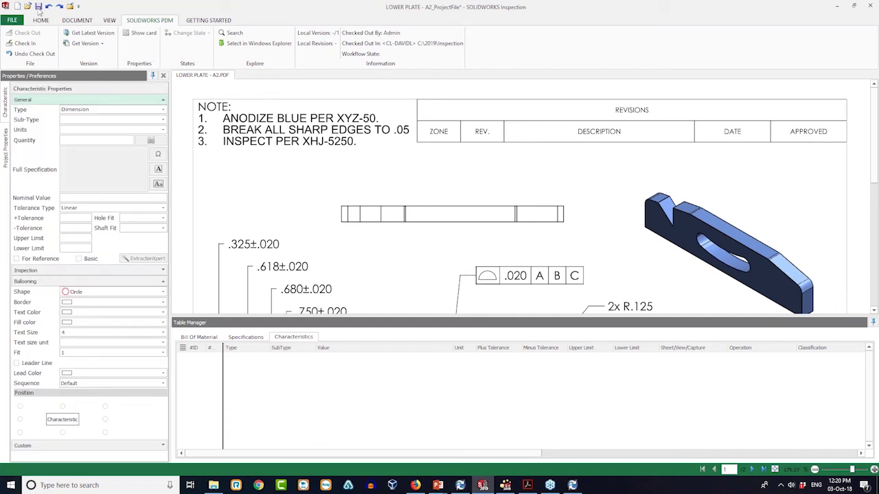
click(38, 6)
click(136, 37)
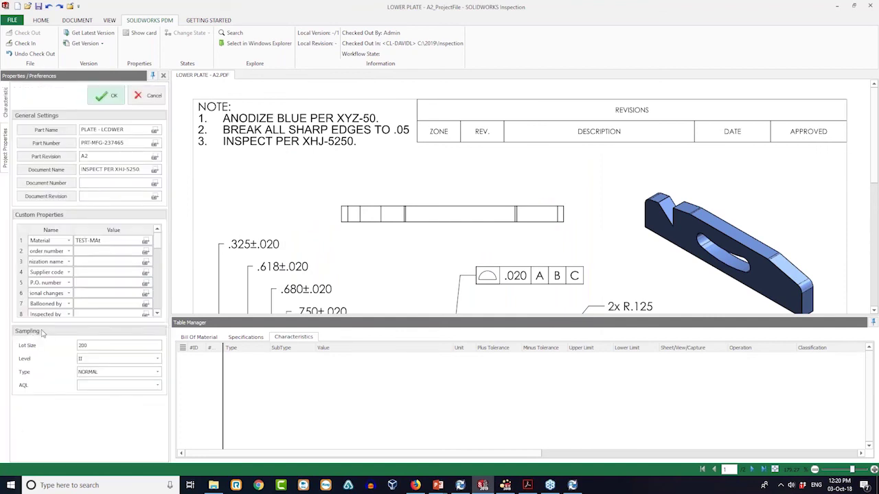
Switch to the PowerPoint slide show and advance past the PDM integration slide to the closing slide.
key(alt+Tab)
key(alt+Tab)
key(alt+Tab)
key(alt+Tab)
key(alt+Tab)
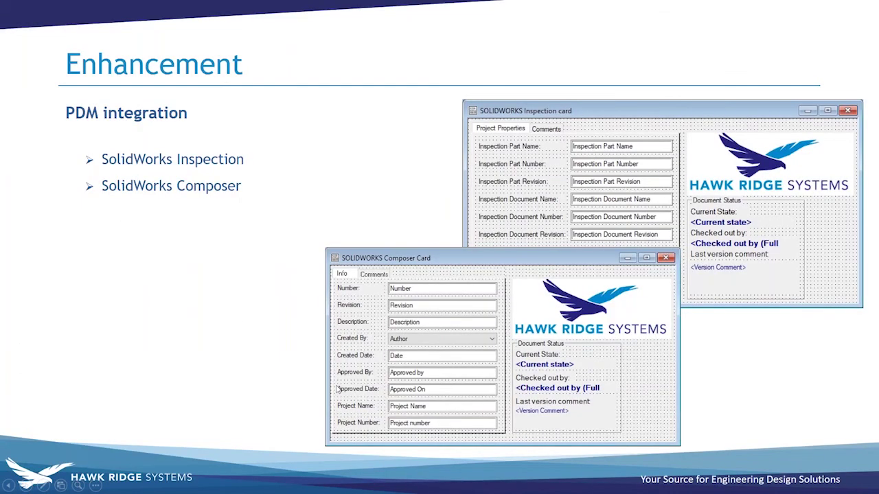
click(336, 390)
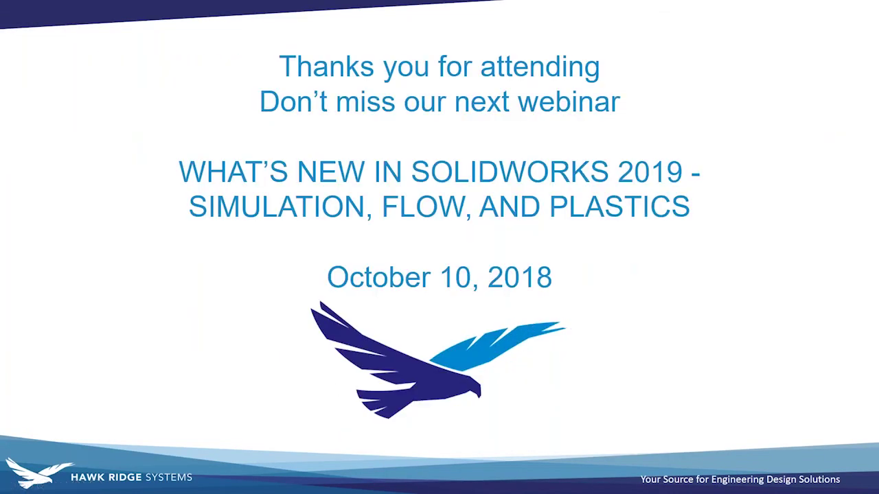